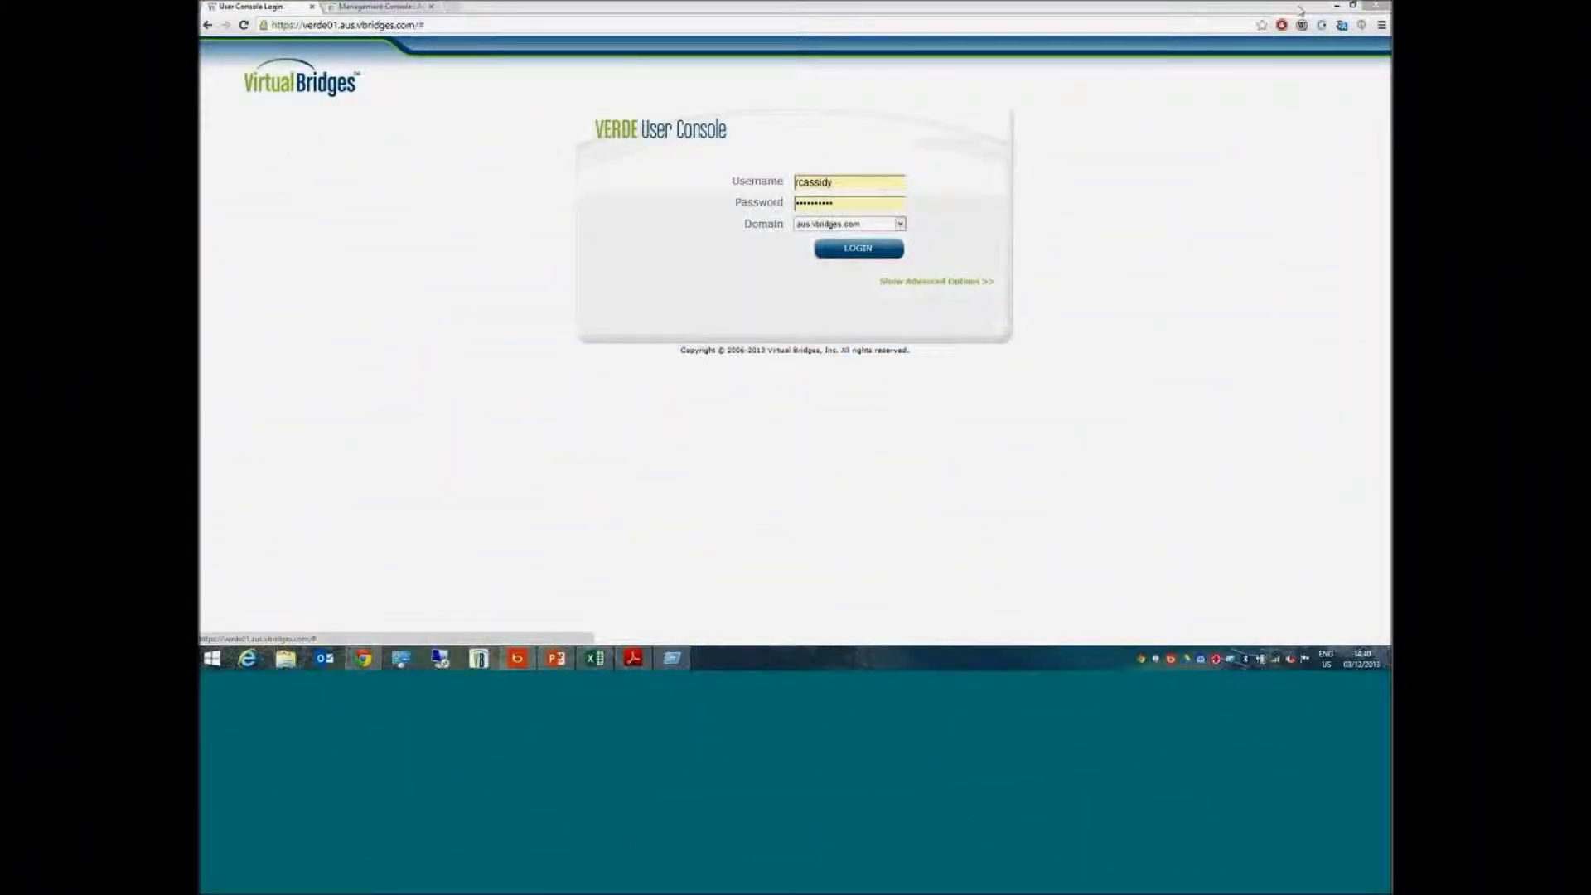
- Bring the VERDE User Console login page forward and sign in with the pre-filled credentials
left_click(1337, 5)
left_click(1336, 5)
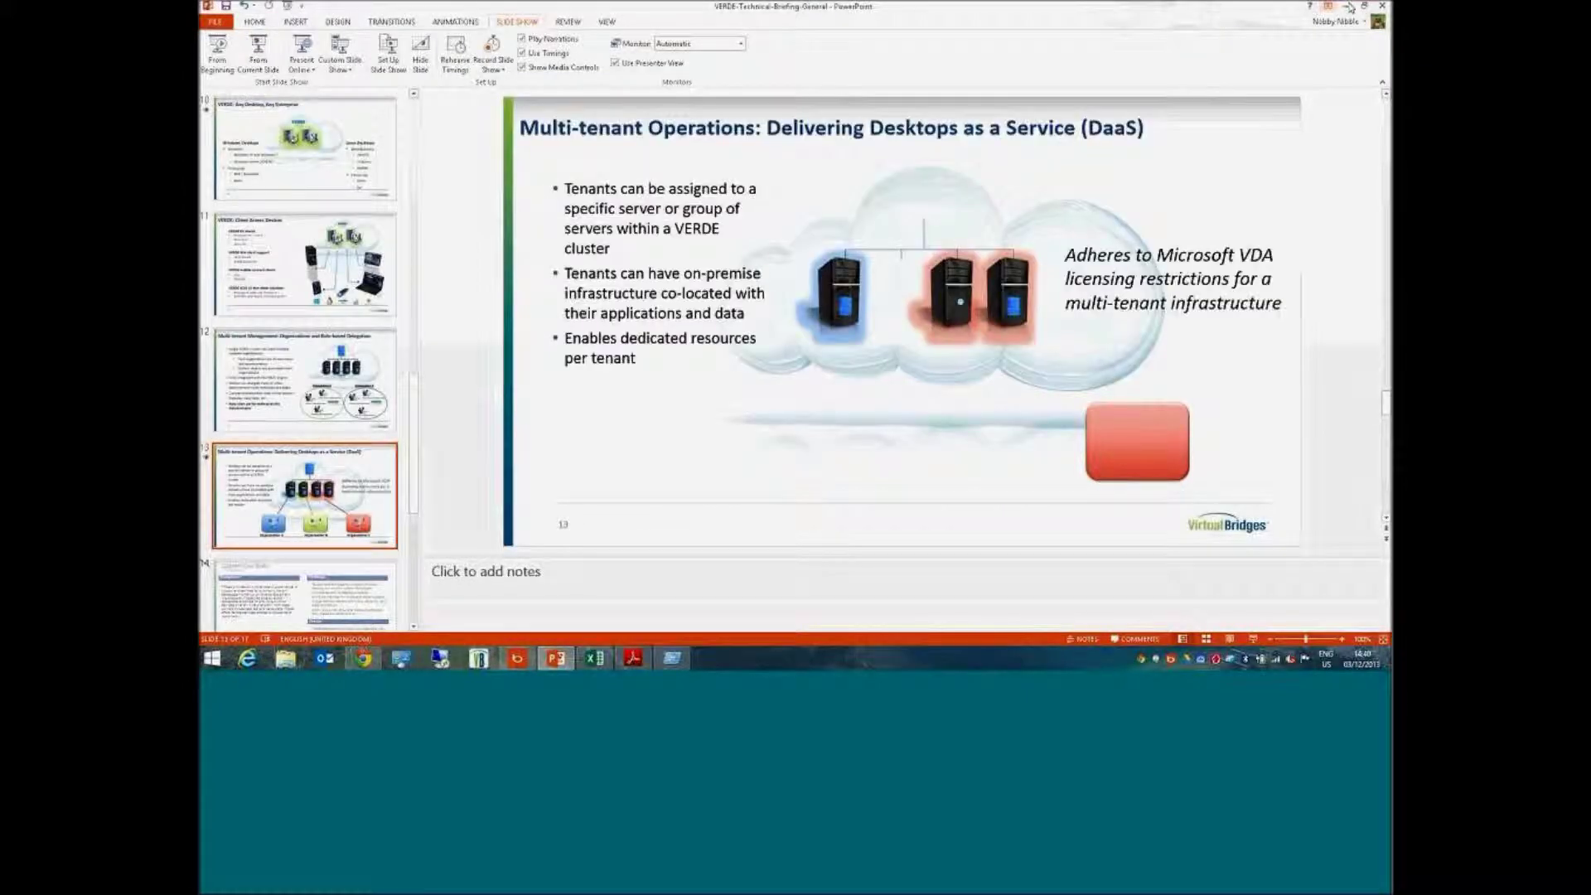
left_click(1348, 6)
left_click(375, 620)
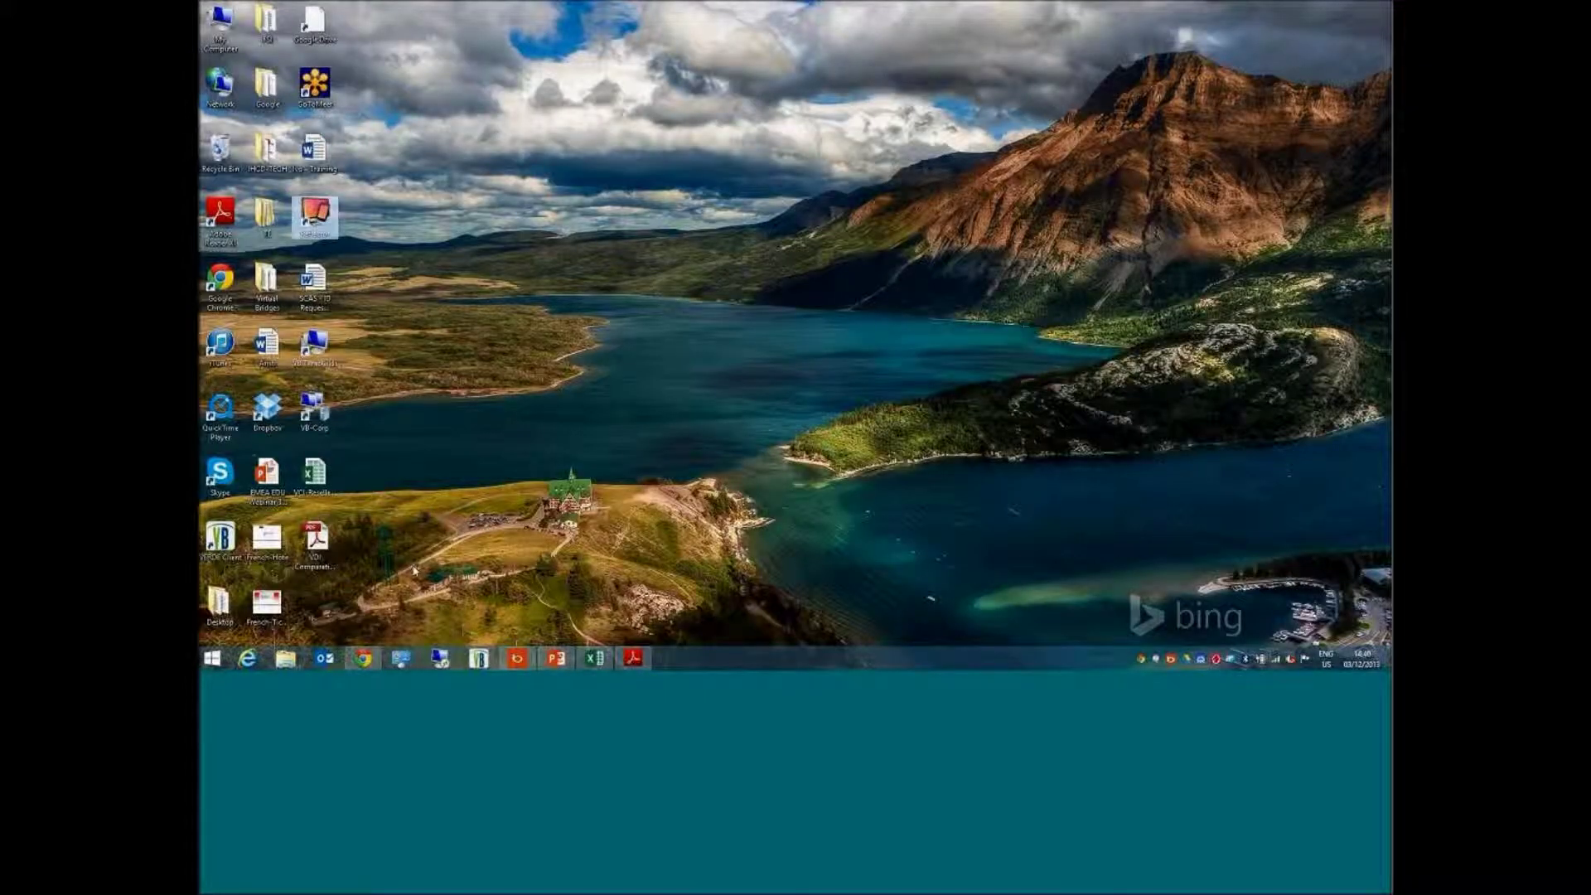
mouse_move(364, 661)
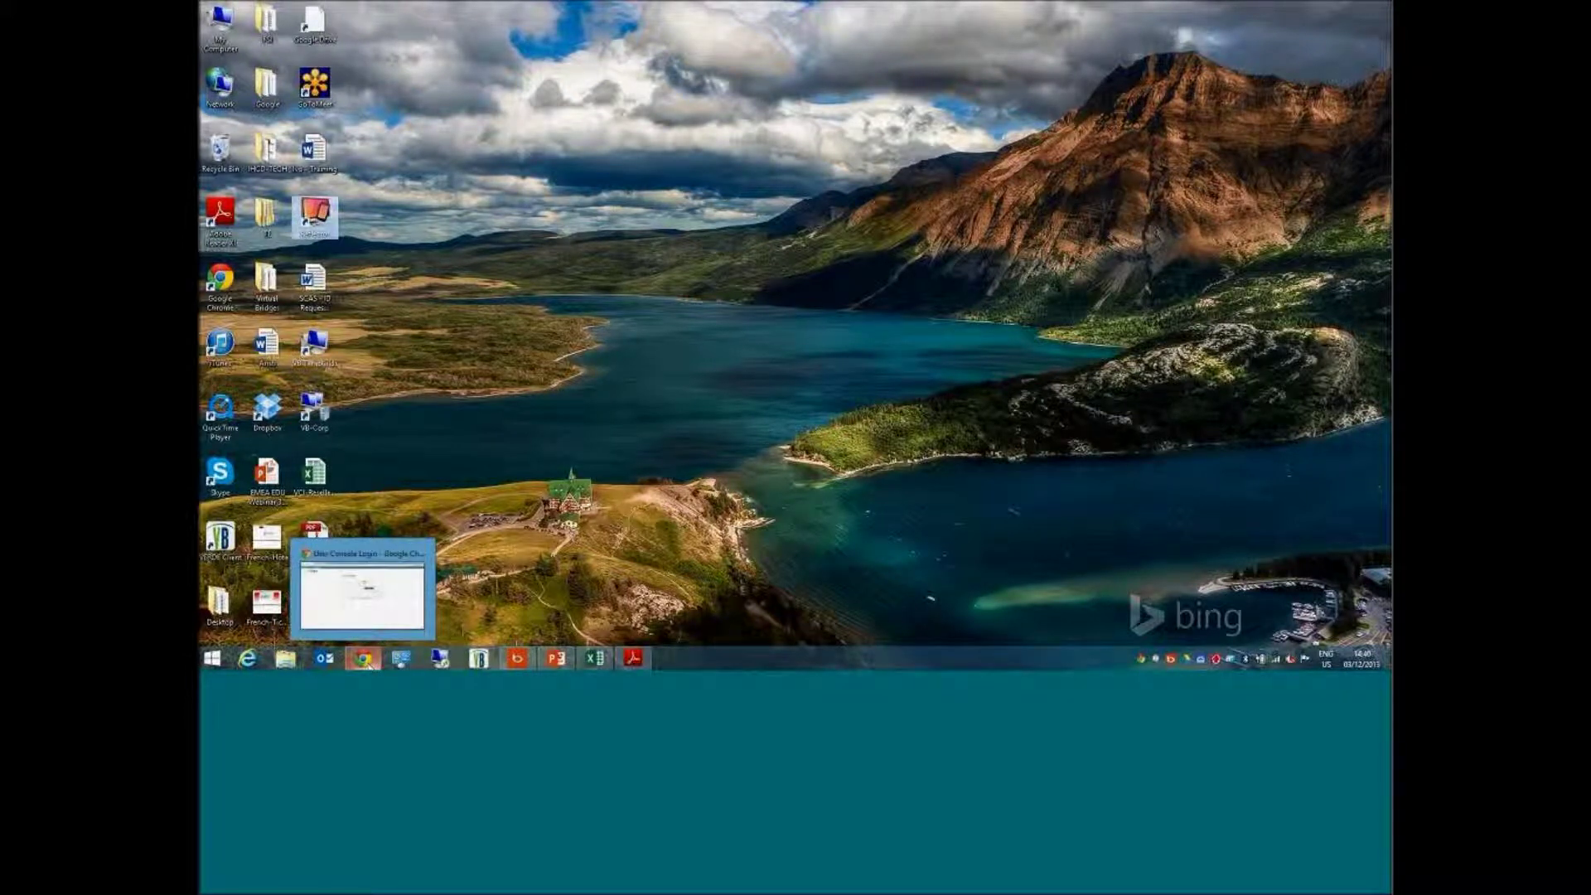
left_click(362, 590)
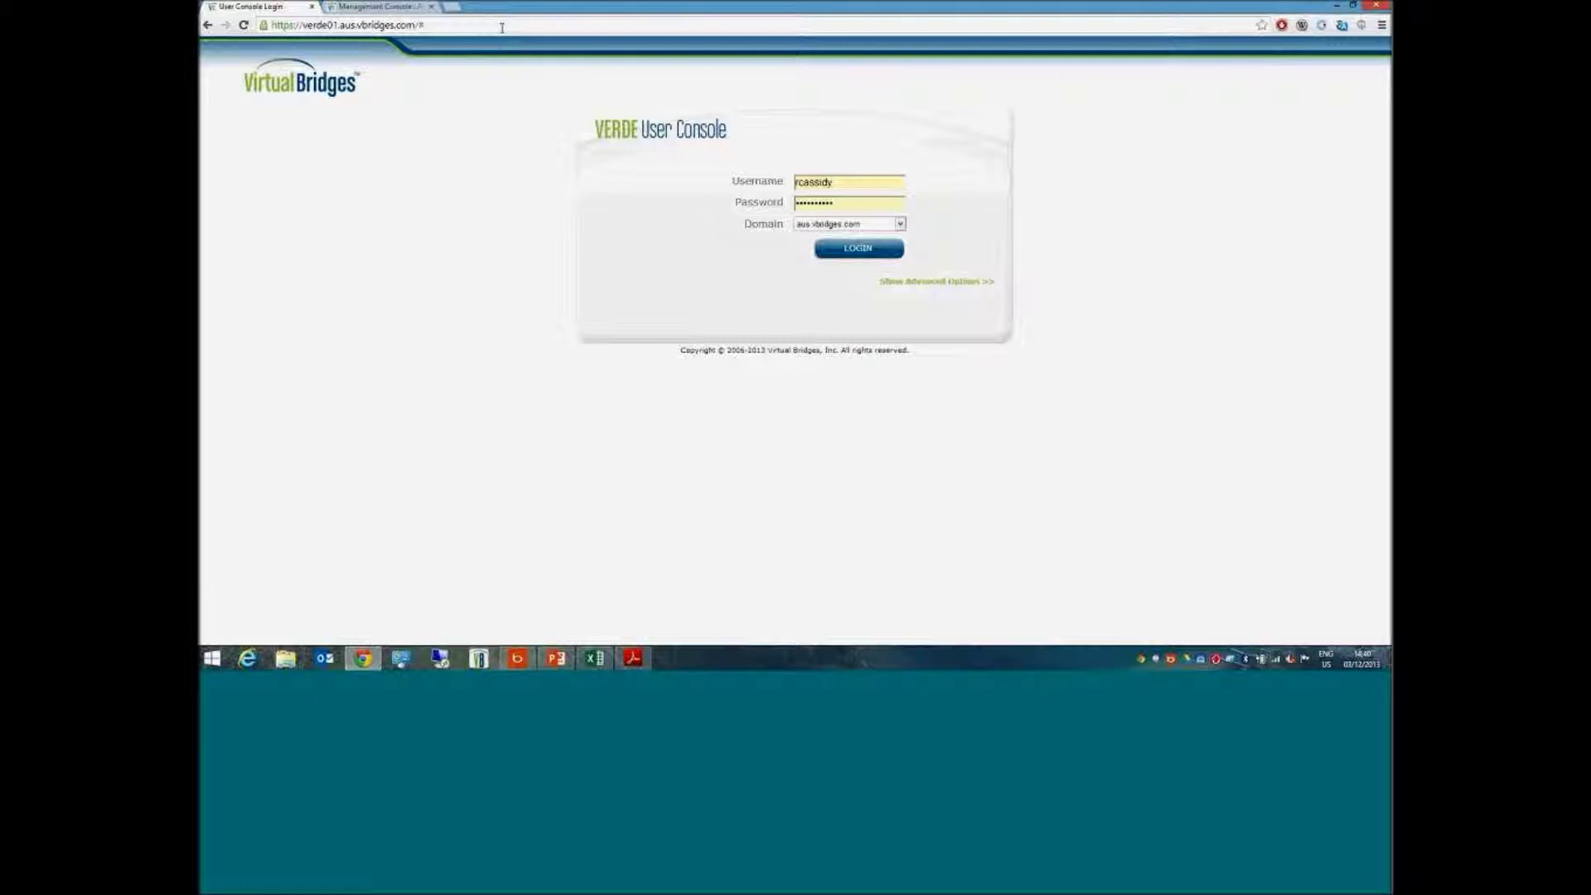
left_click(870, 259)
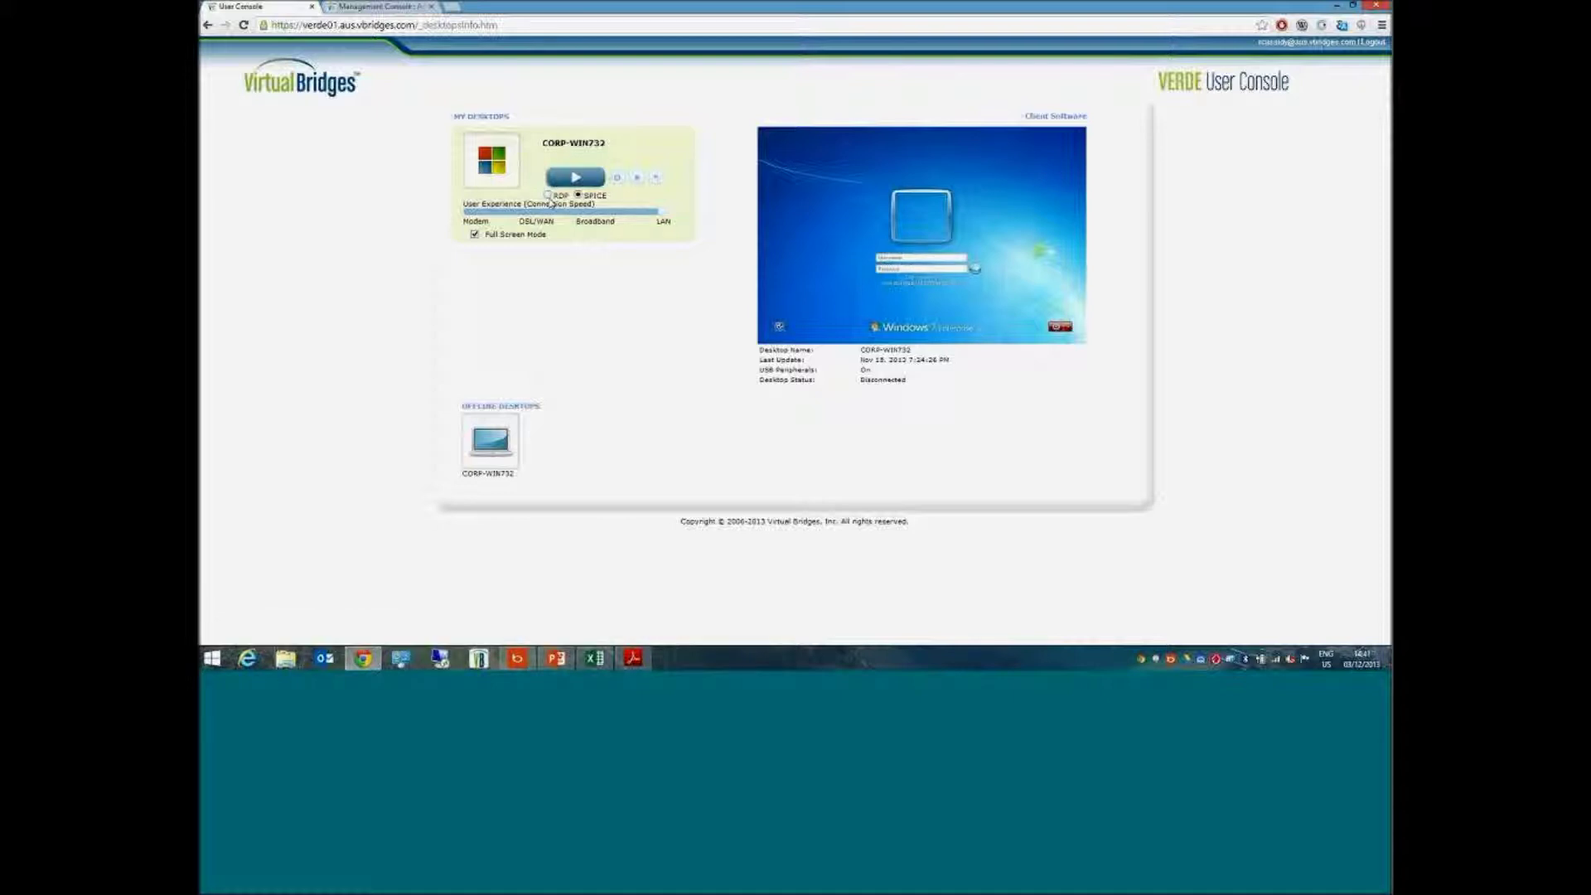
- Launch the CORP-WIN732 desktop under My Desktops and connect once it is prepared
left_click(573, 179)
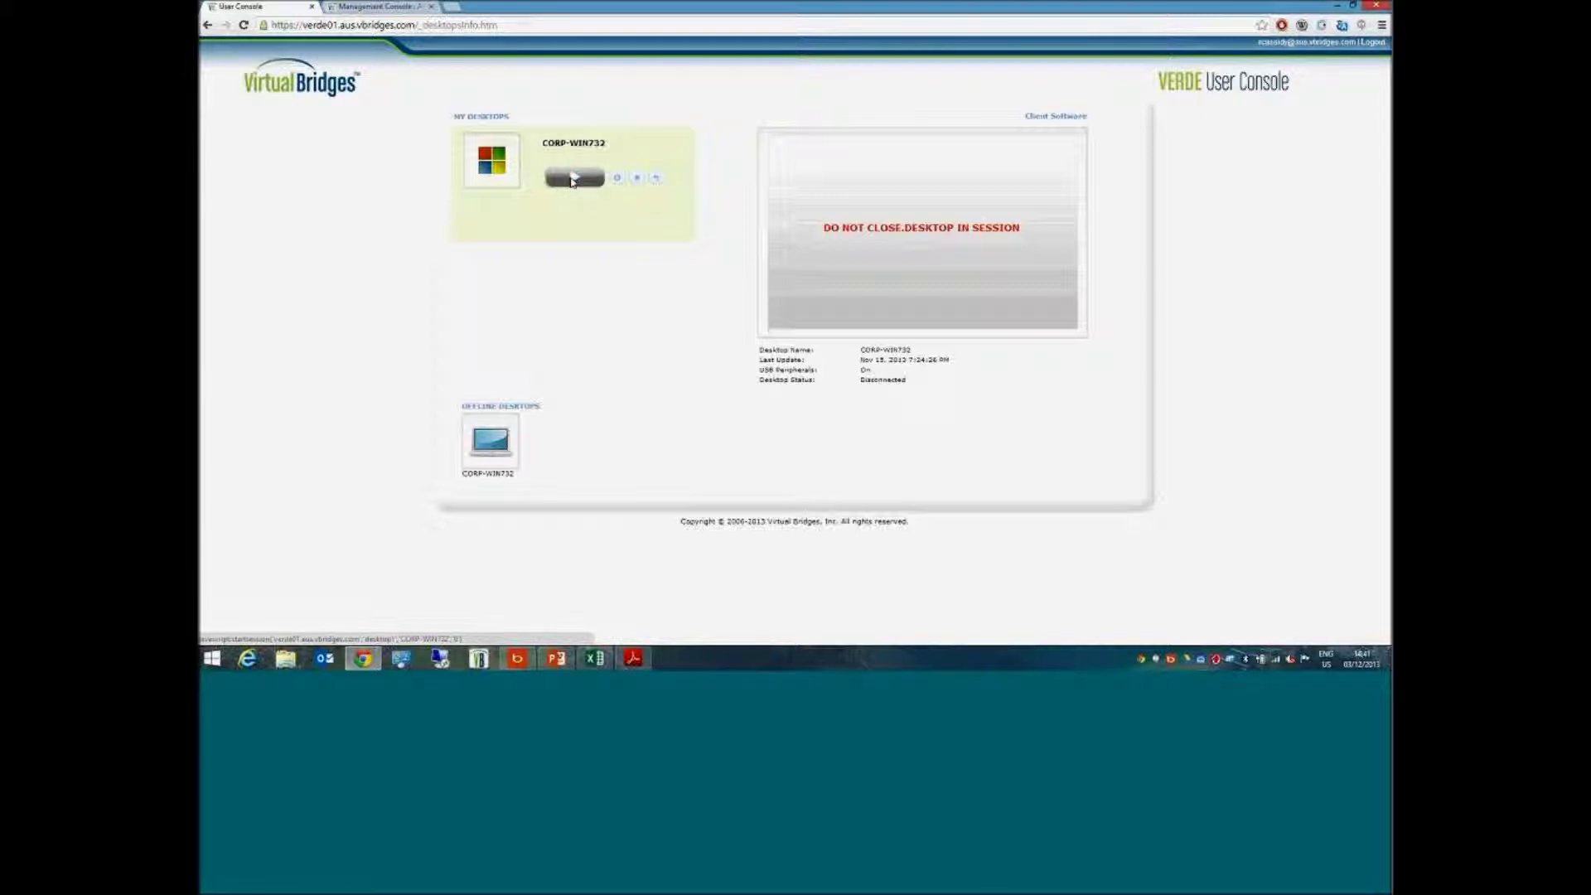
left_click(571, 179)
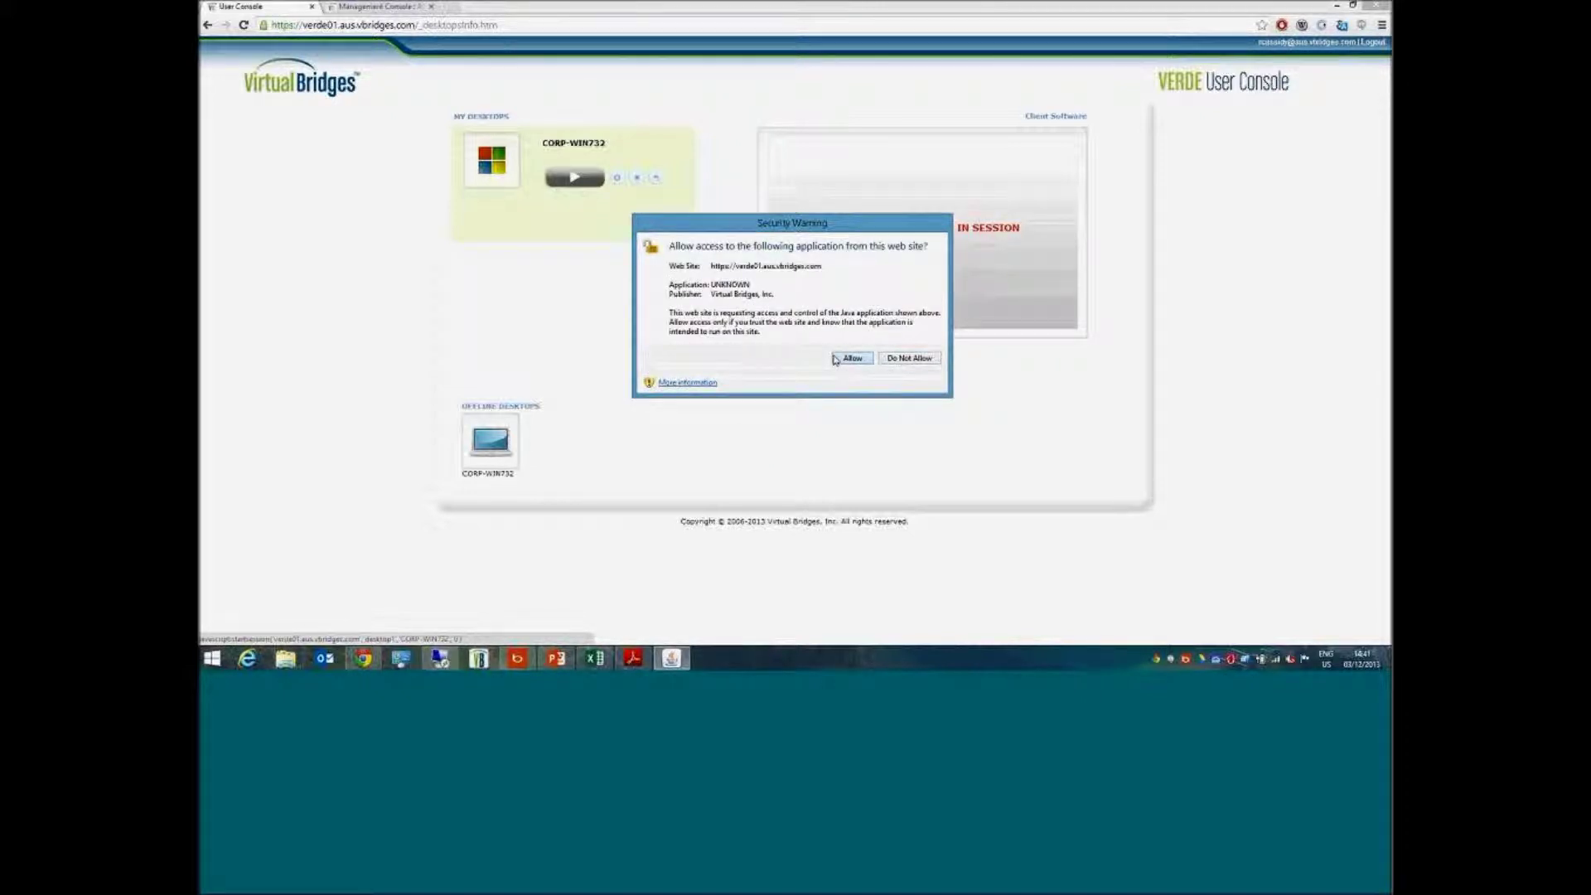
- Allow the console's Java application so the CORP-WIN732 Remote Desktop Connection opens
left_click(835, 359)
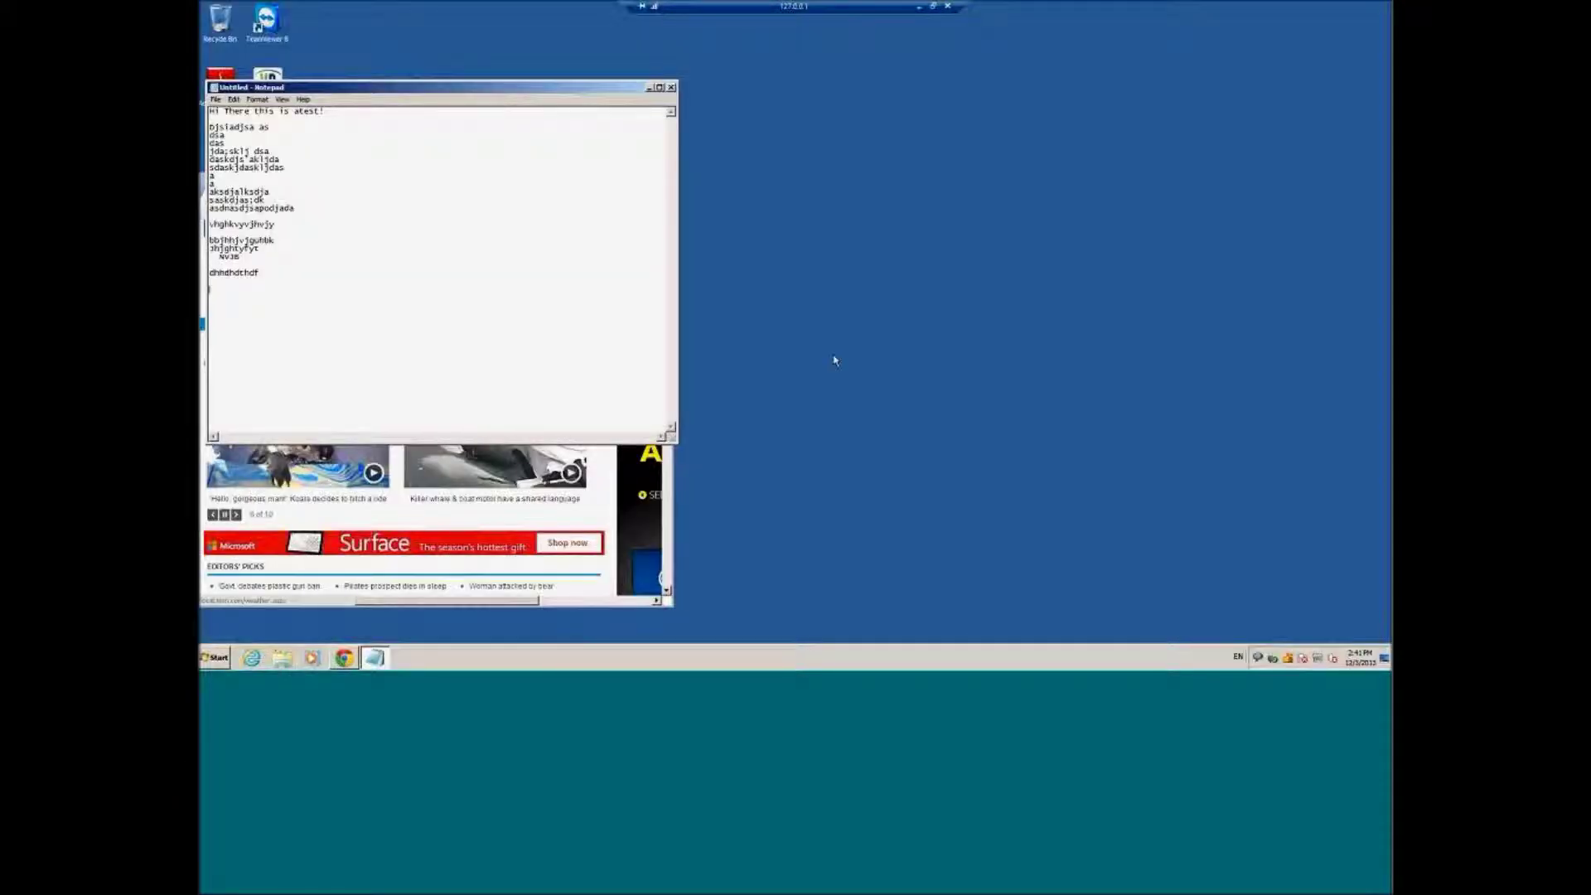
- Close Notepad without saving, then reposition, enlarge, scroll and close the msn.com Chrome window
left_click(671, 87)
left_click(825, 330)
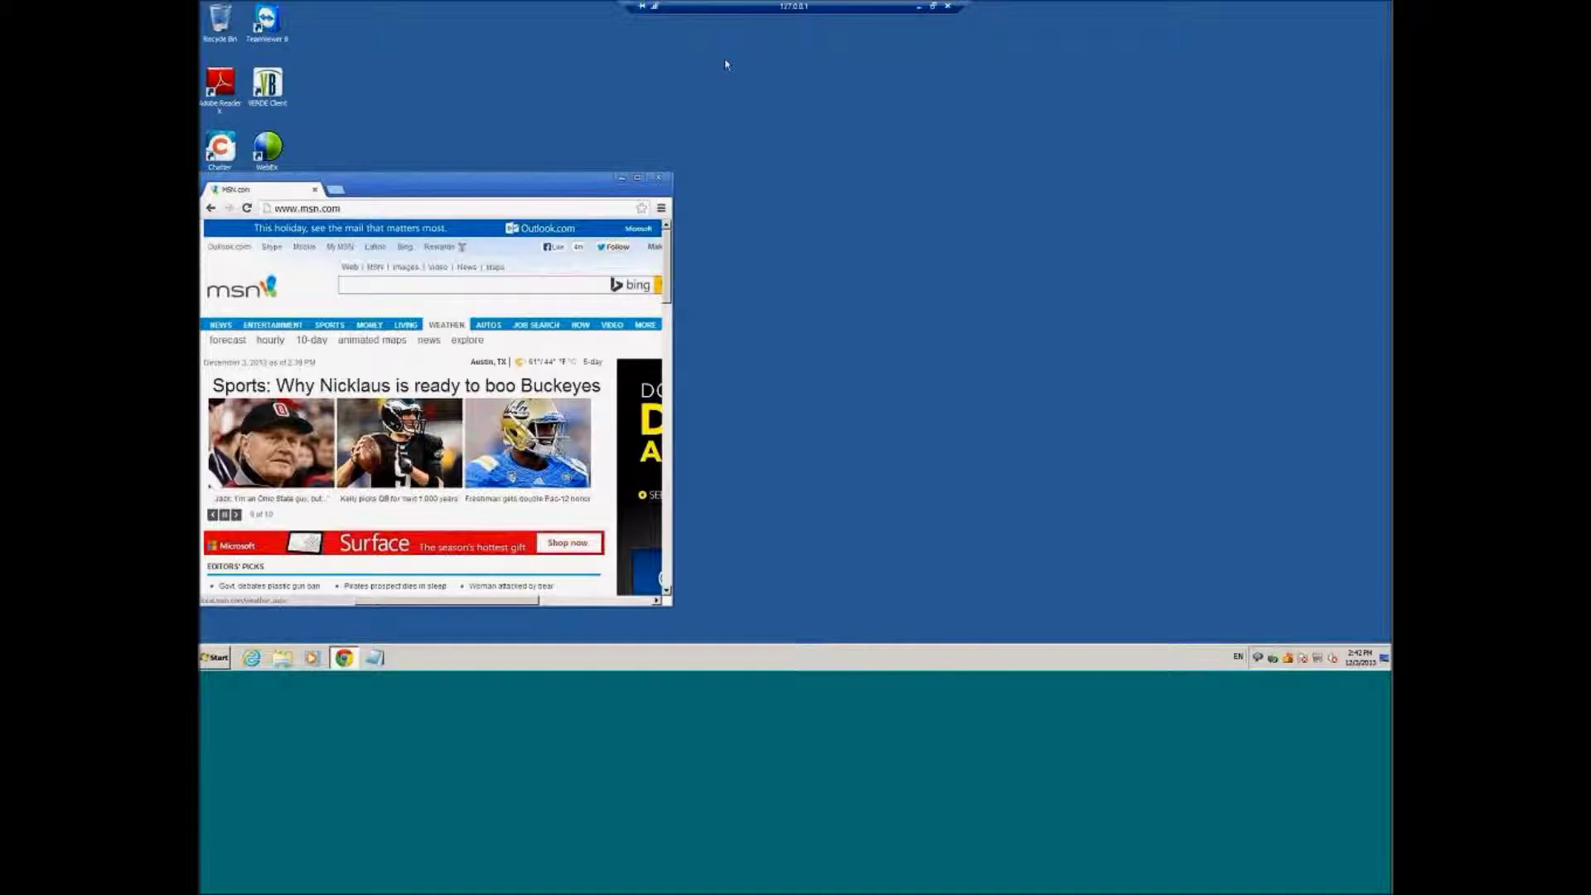
left_click_drag(497, 178, 713, 46)
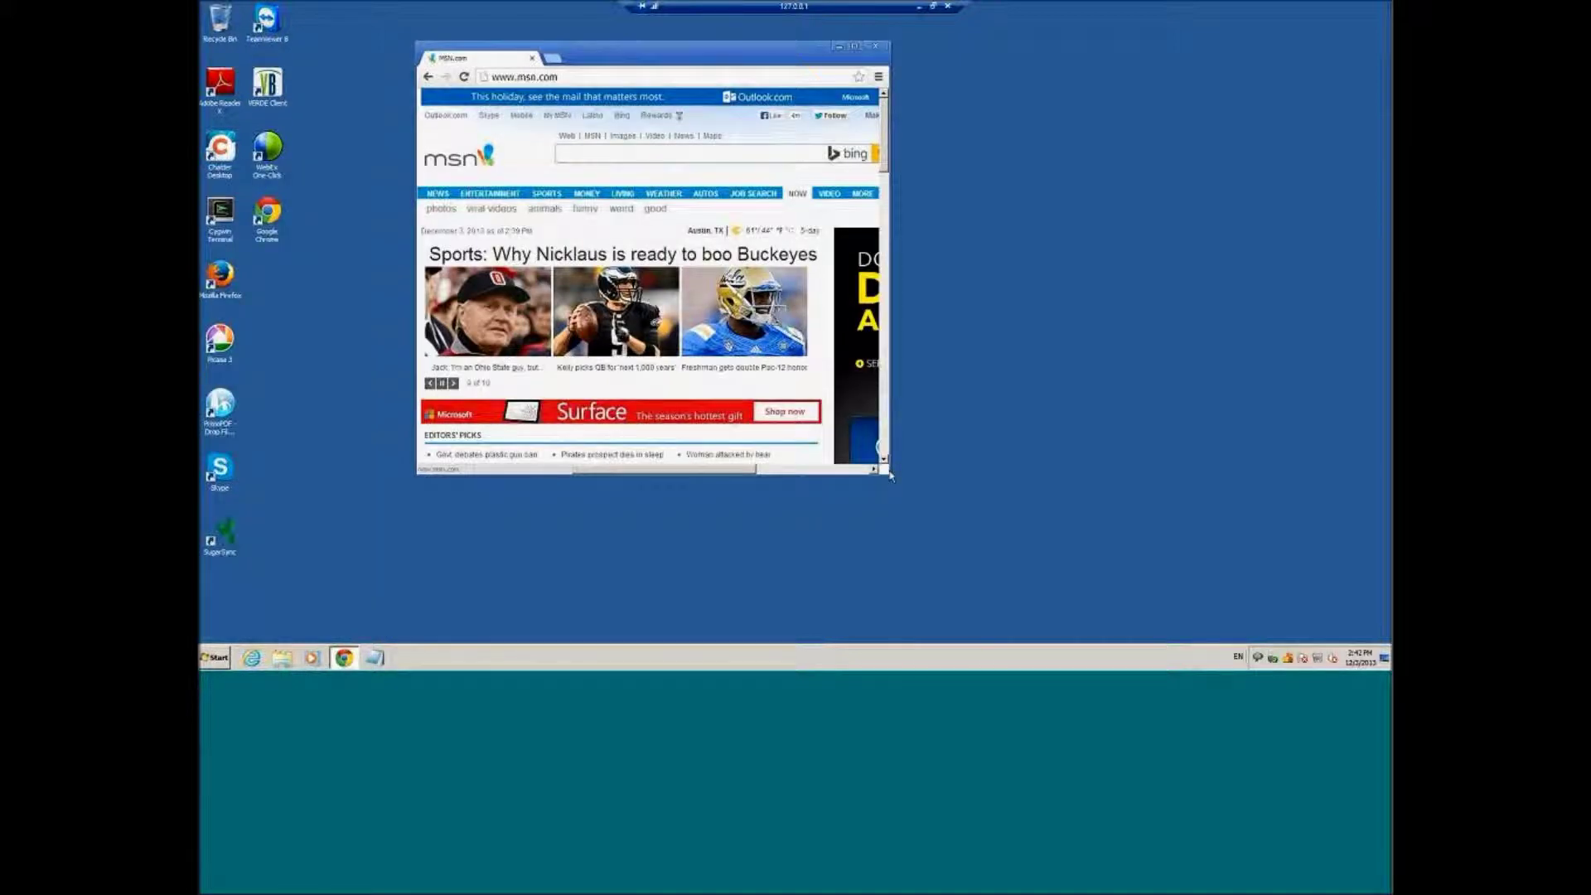
left_click_drag(891, 475, 1072, 588)
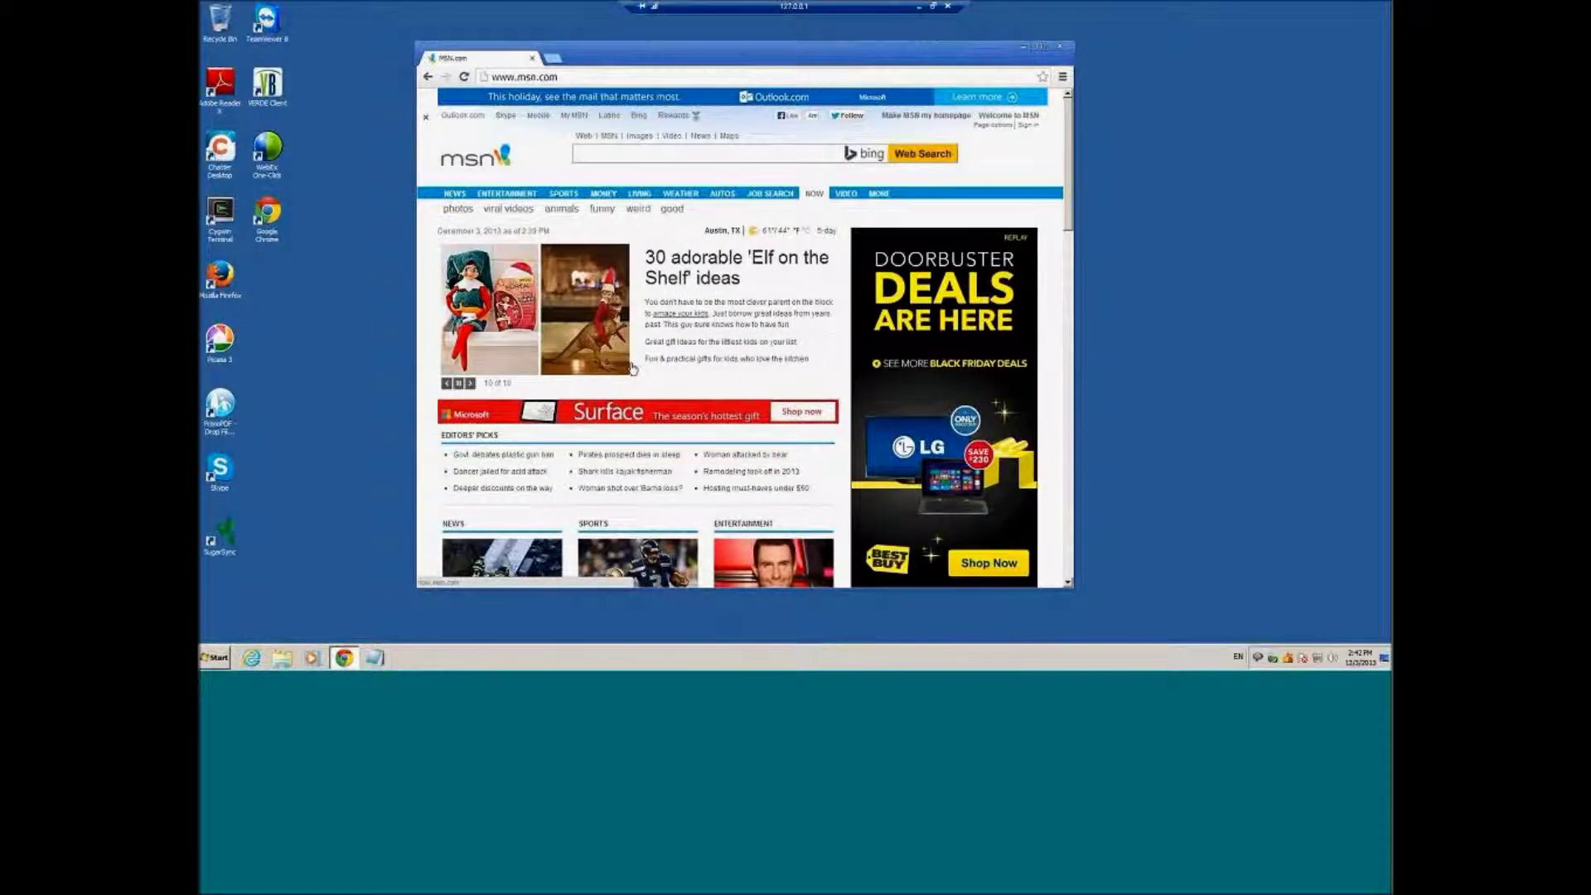
scroll(713, 345, "down", 1)
scroll(713, 345, "down", 3)
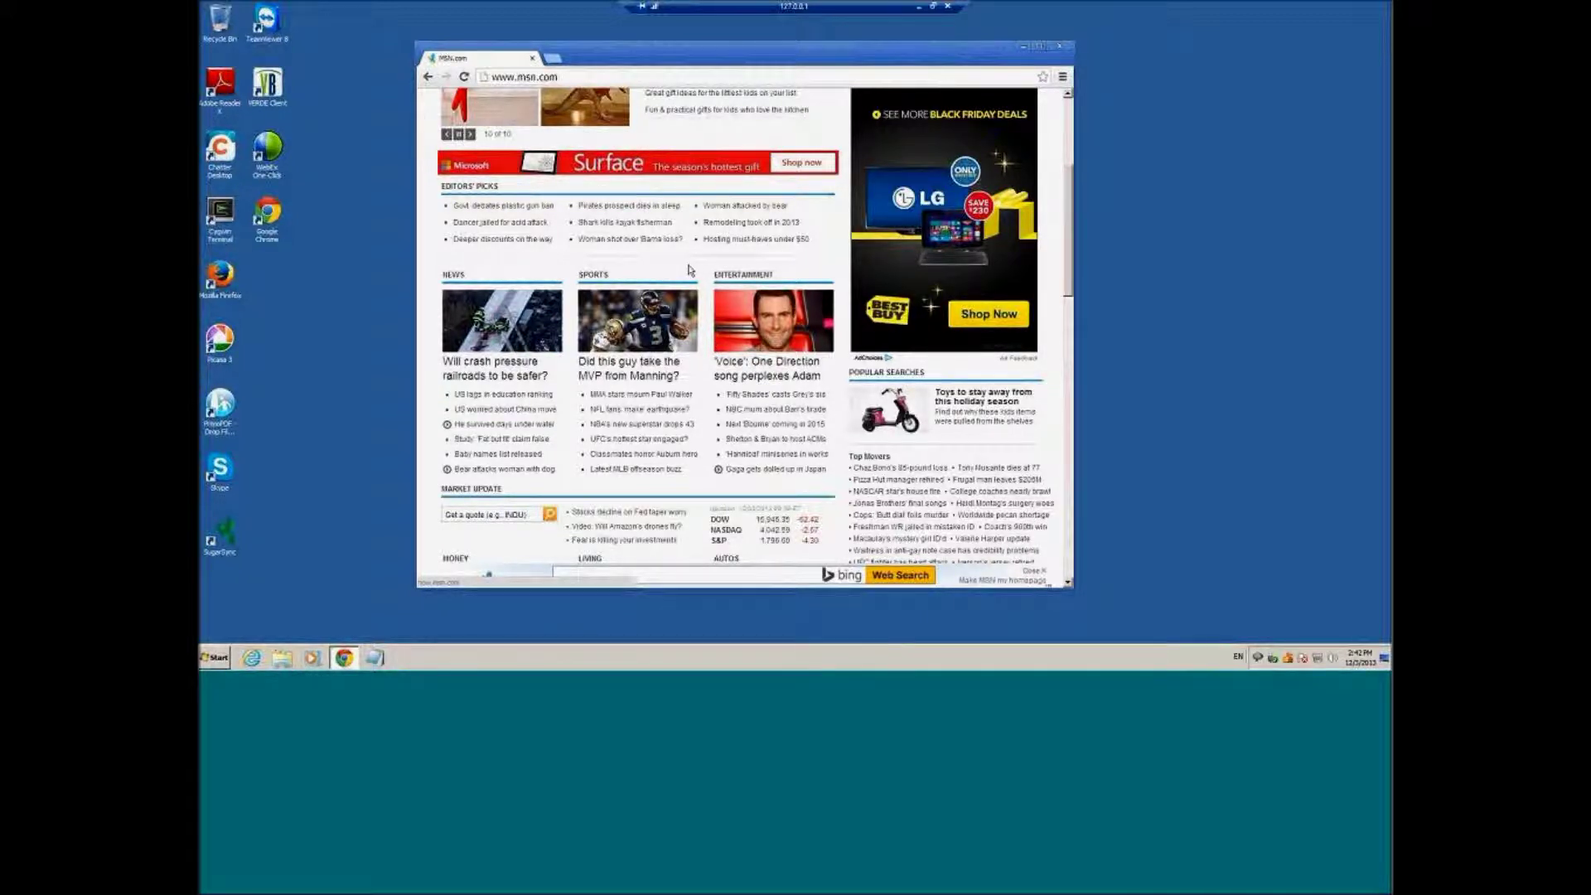
scroll(688, 270, "up", 4)
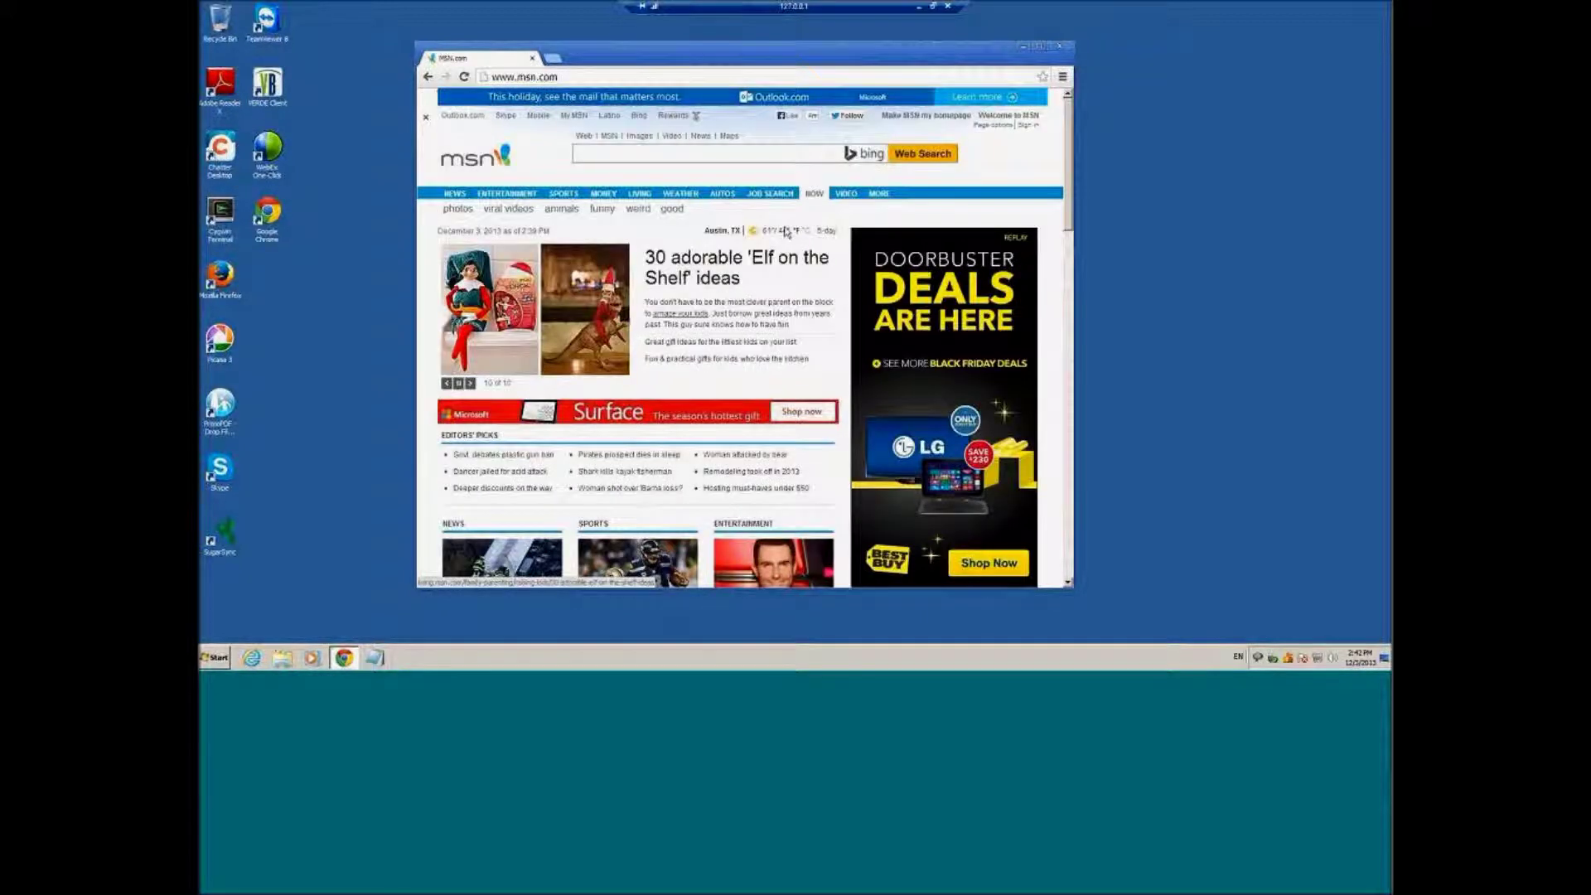
left_click(1069, 47)
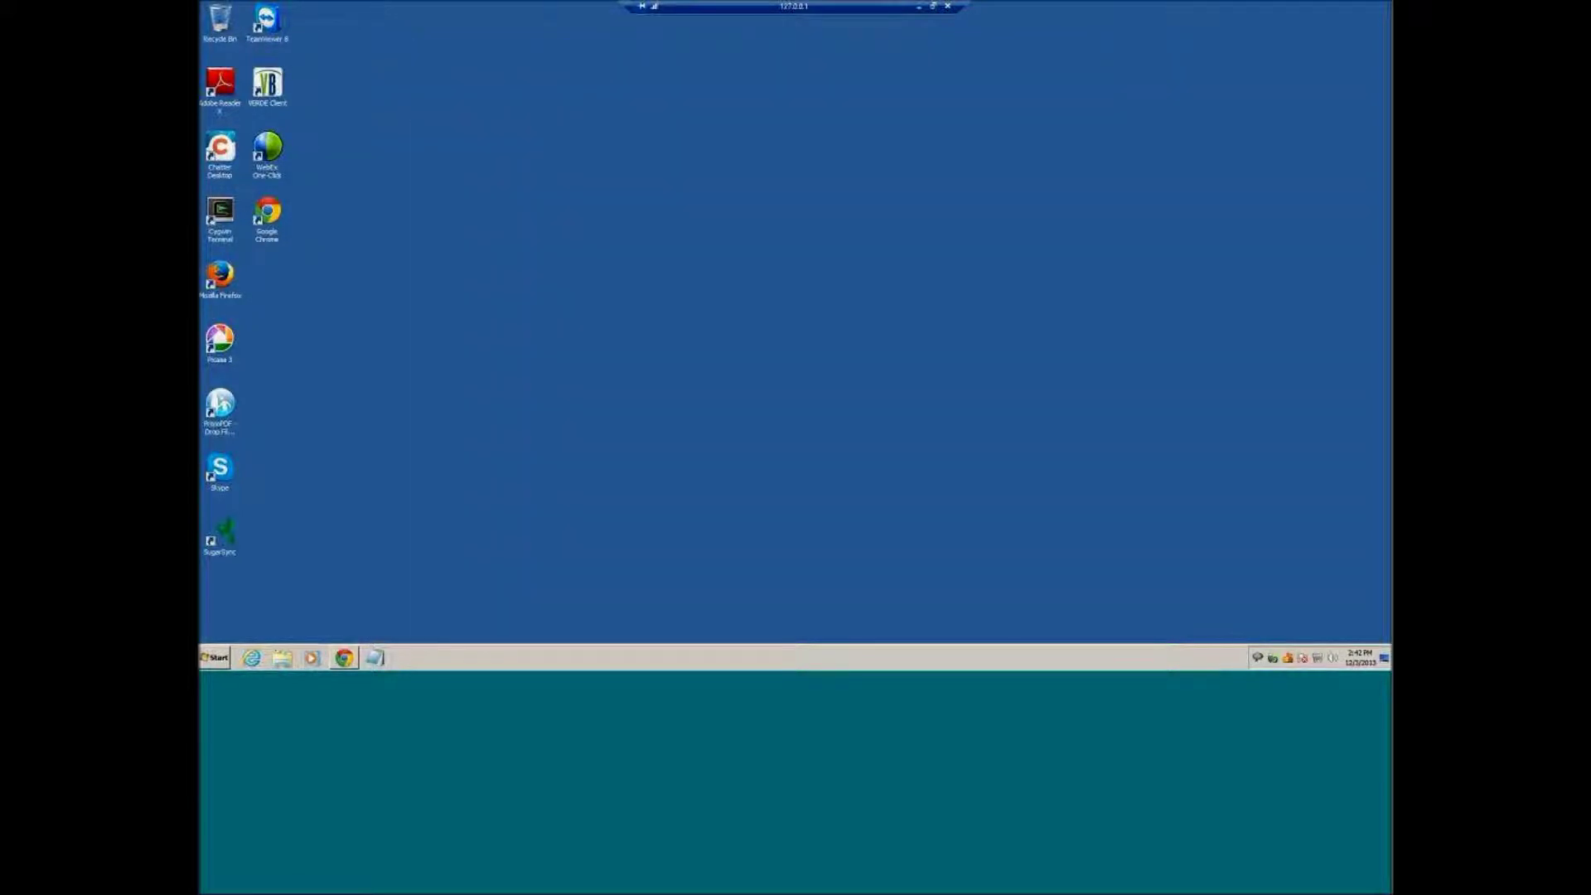
- Launch Notepad by searching 'note' and move its window toward the desktop centre
left_click(224, 658)
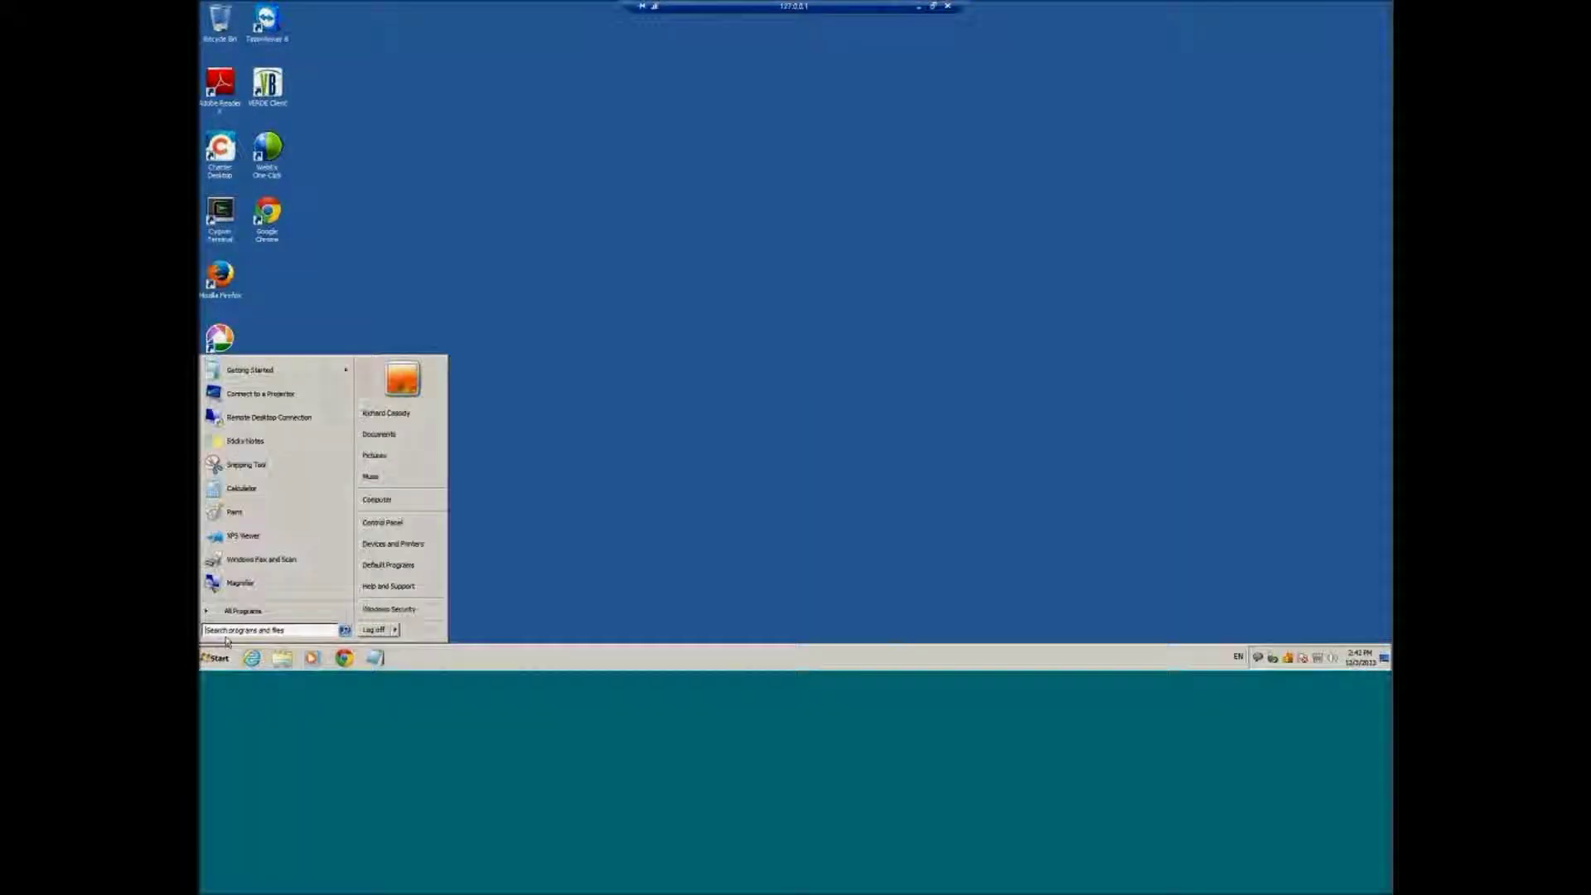
type("n")
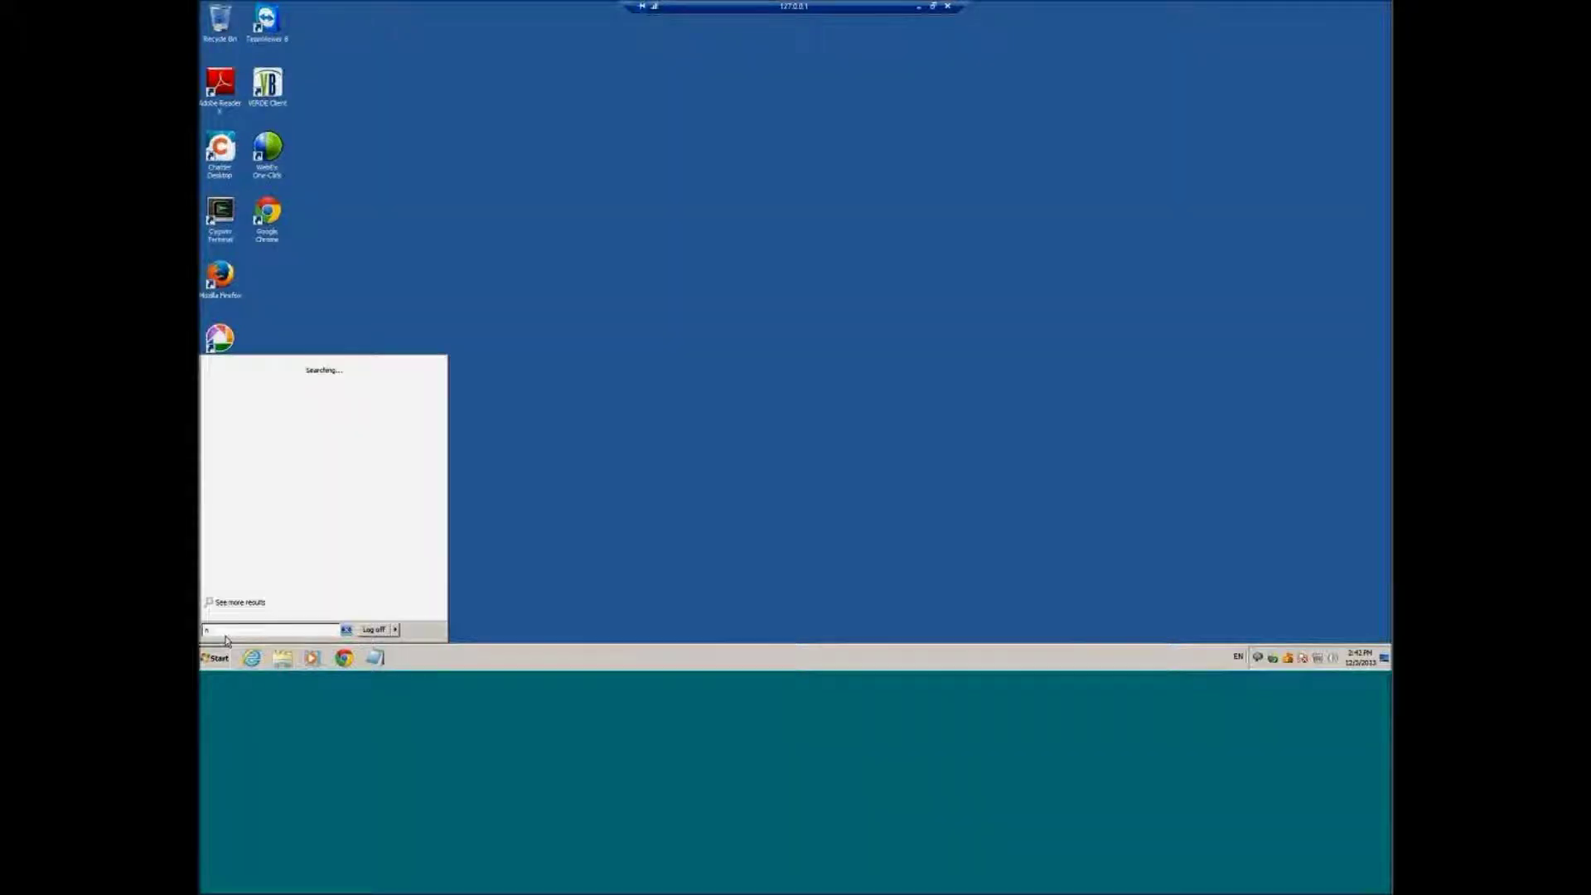
type("otepad")
key("Escape")
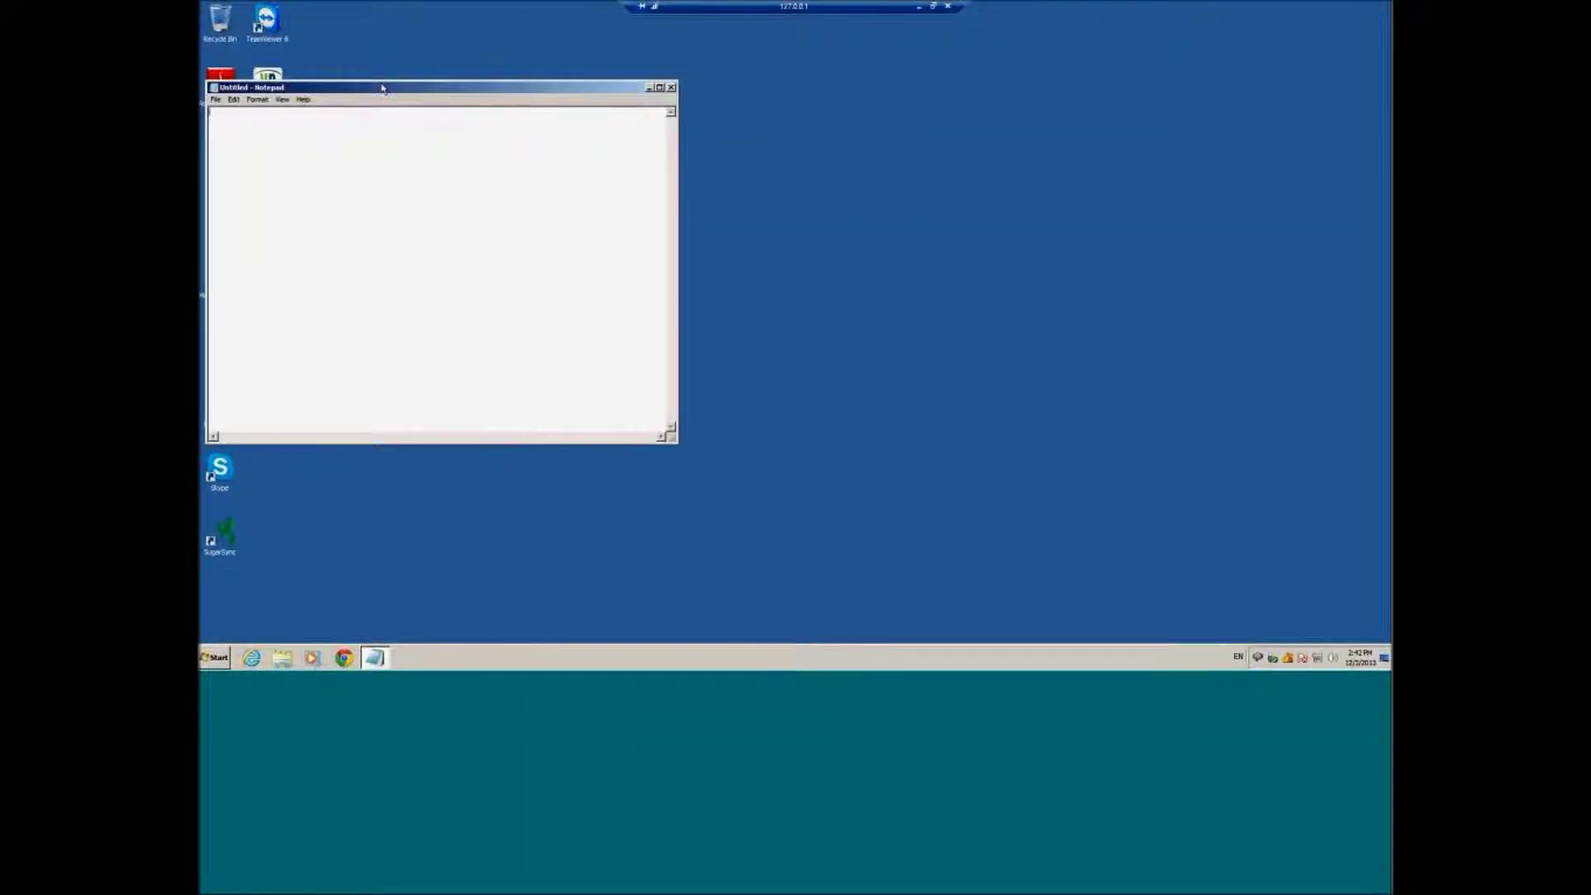
left_click_drag(382, 87, 605, 120)
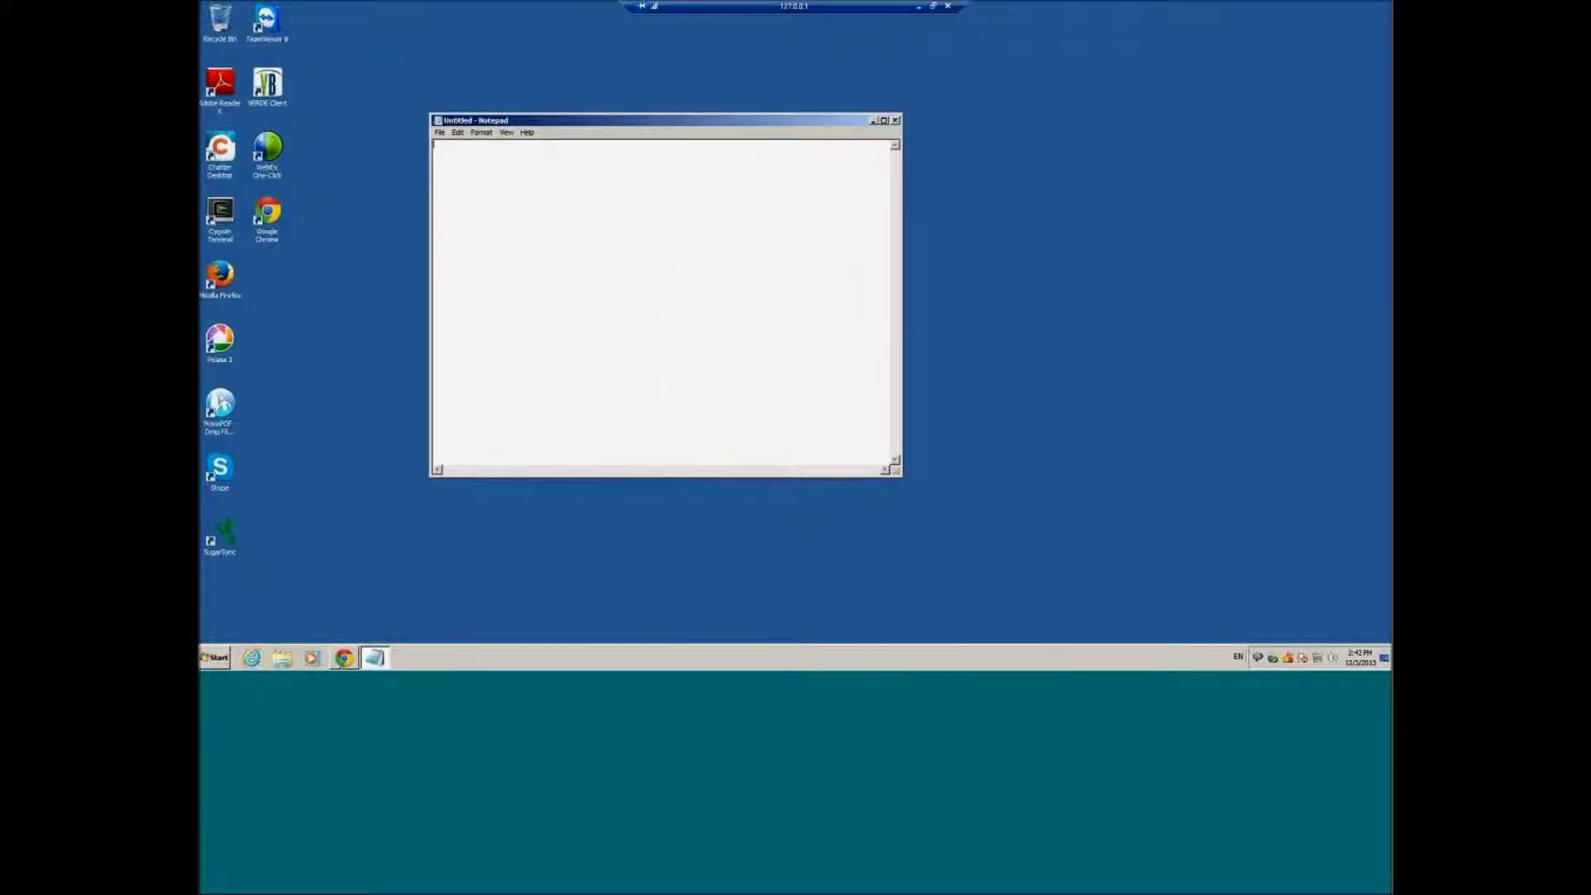
left_click(343, 660)
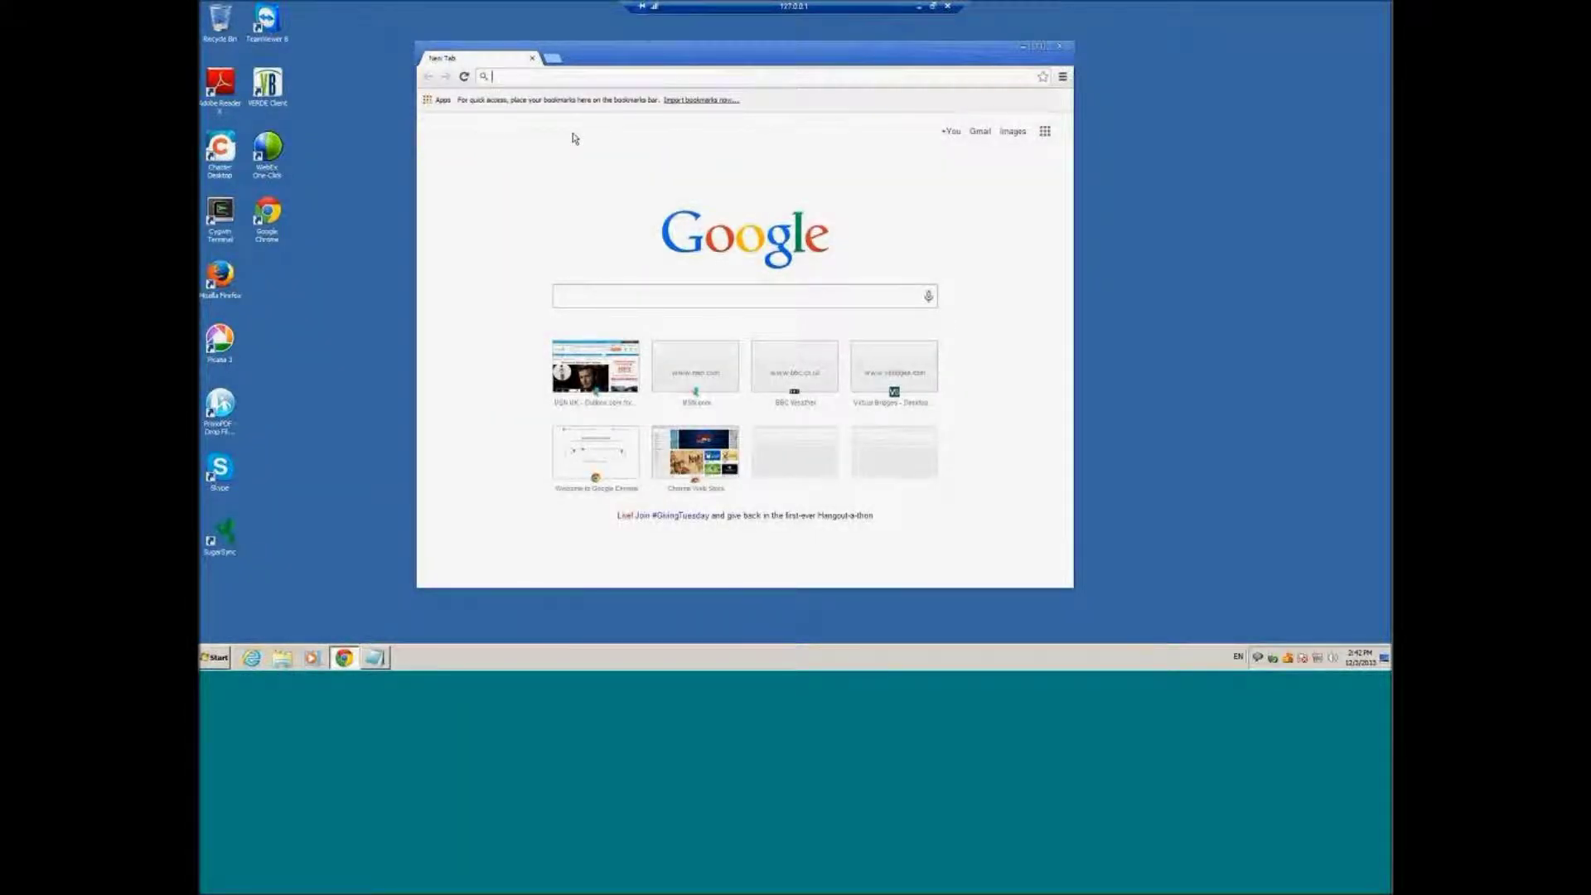
type("www.msn")
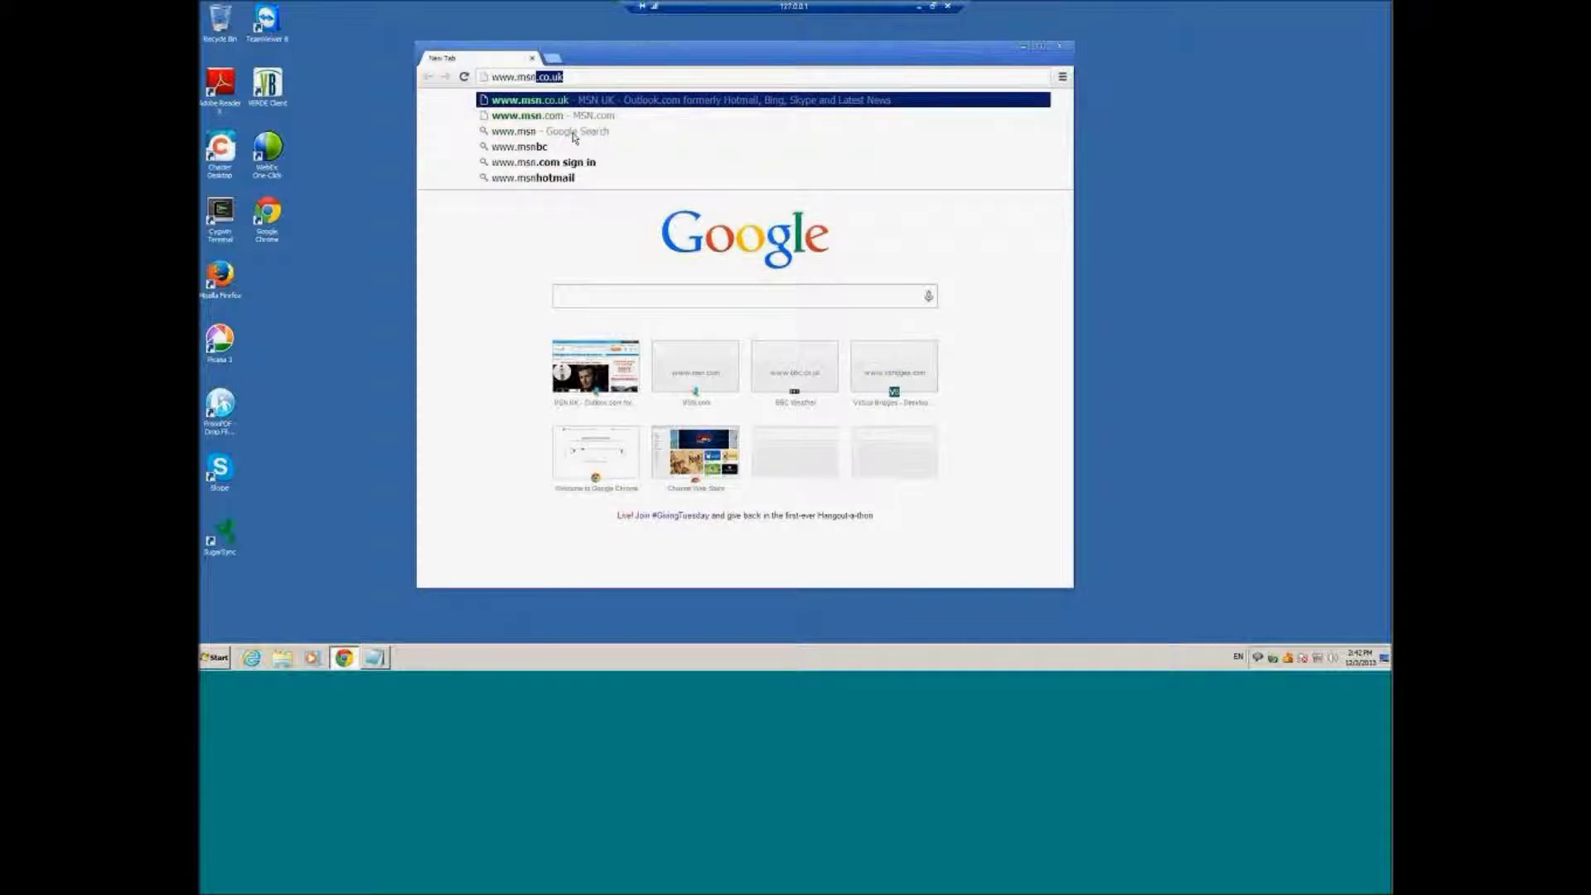
type(".com")
key("Return")
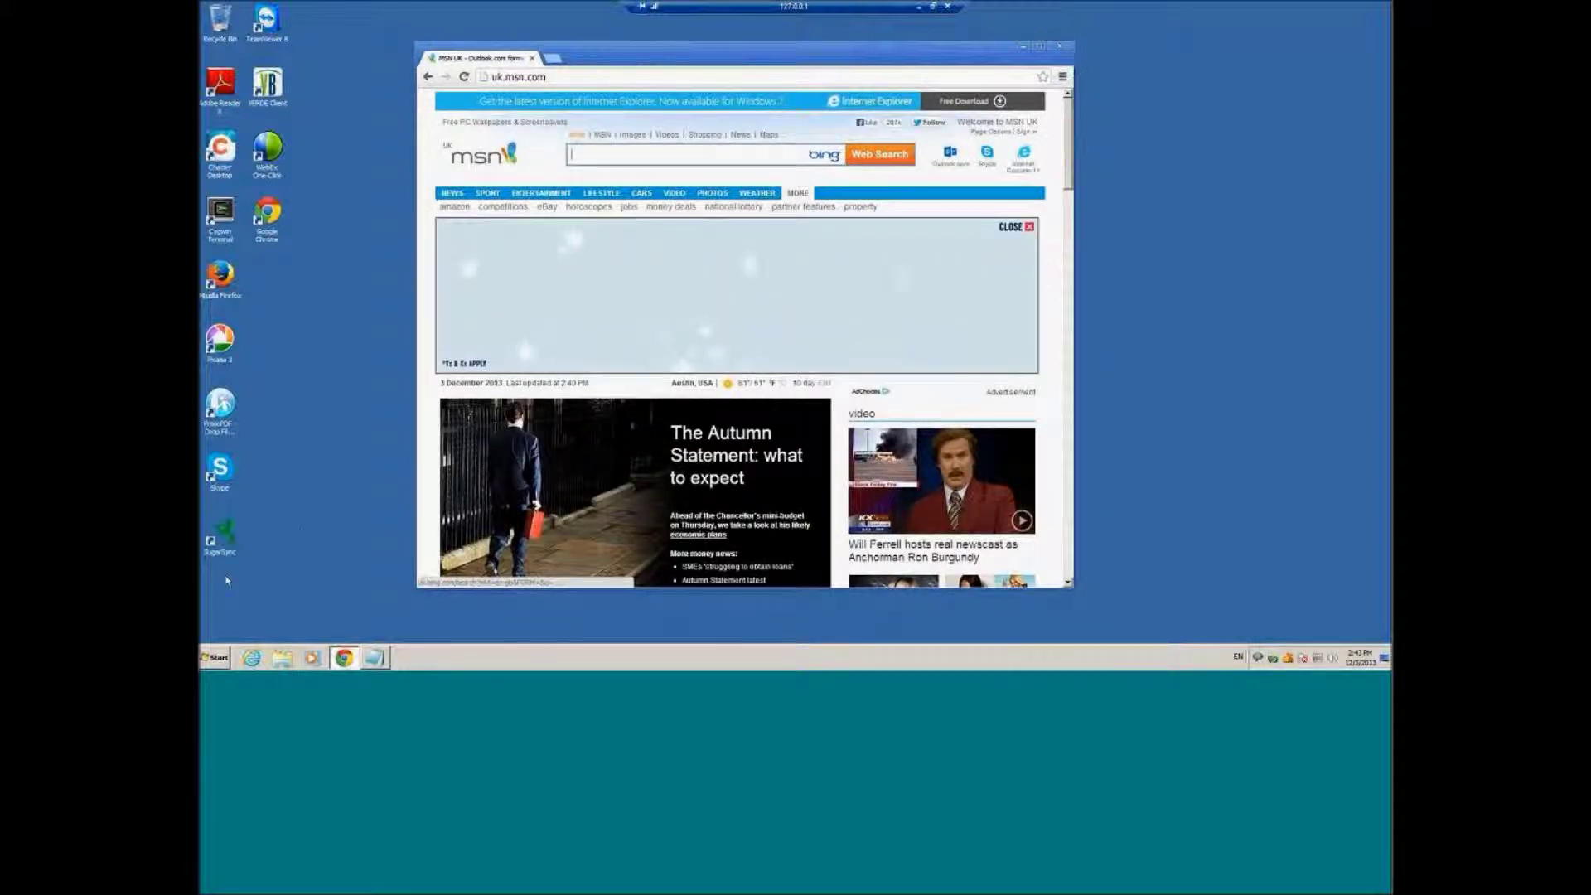
left_click(383, 659)
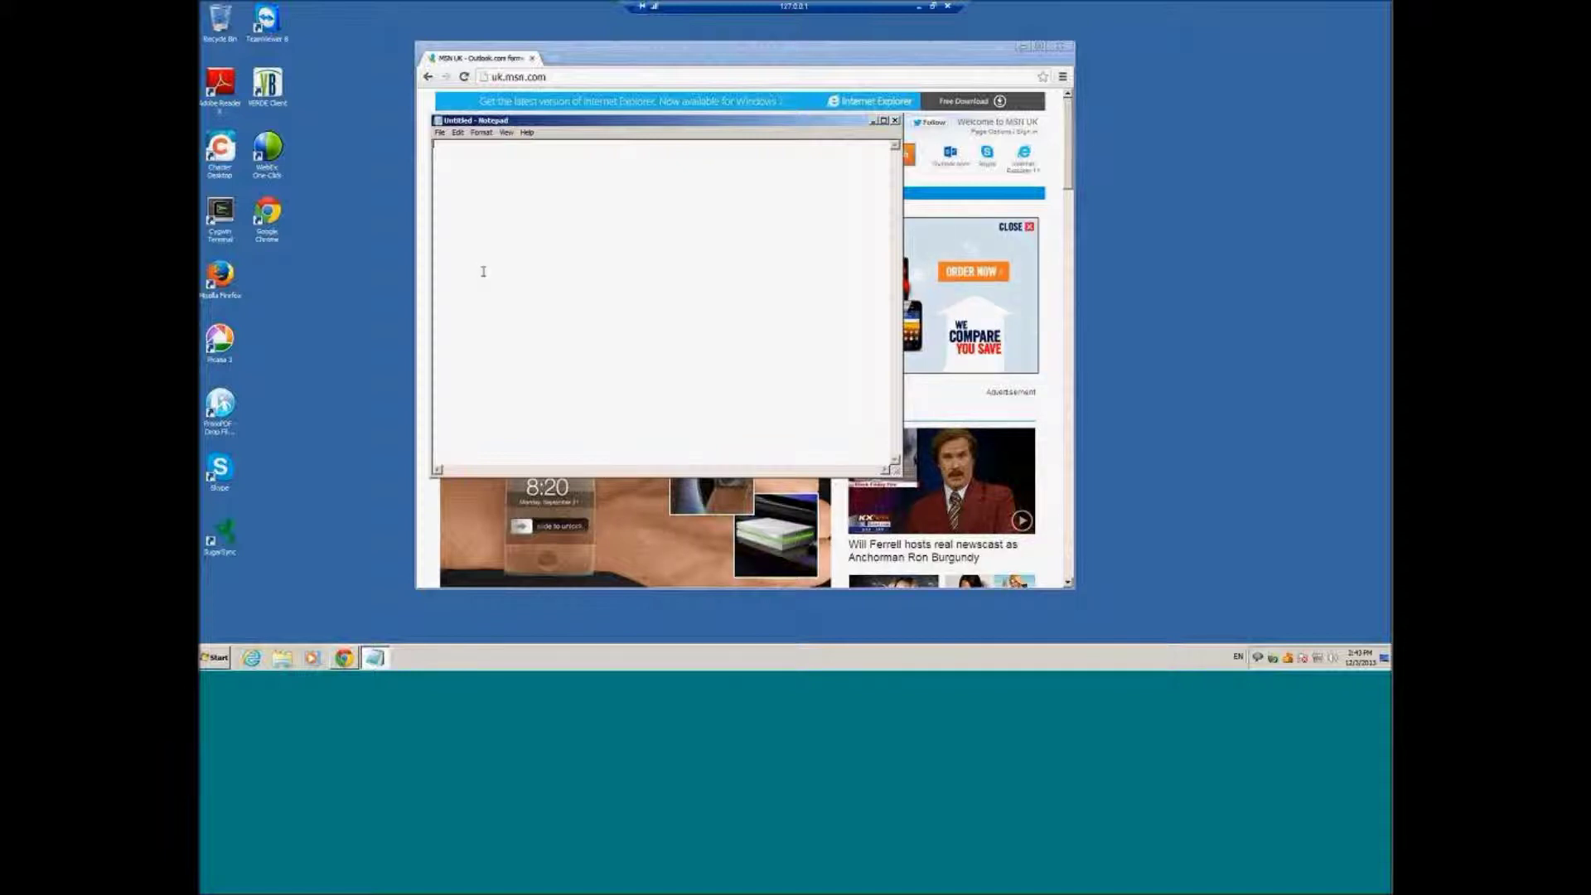
- Type 'This is a test' into Notepad and begin disconnecting from the remote session
type("This is test")
key("BackSpace")
key("BackSpace")
key("BackSpace")
key("BackSpace")
key("BackSpace")
type("a test -")
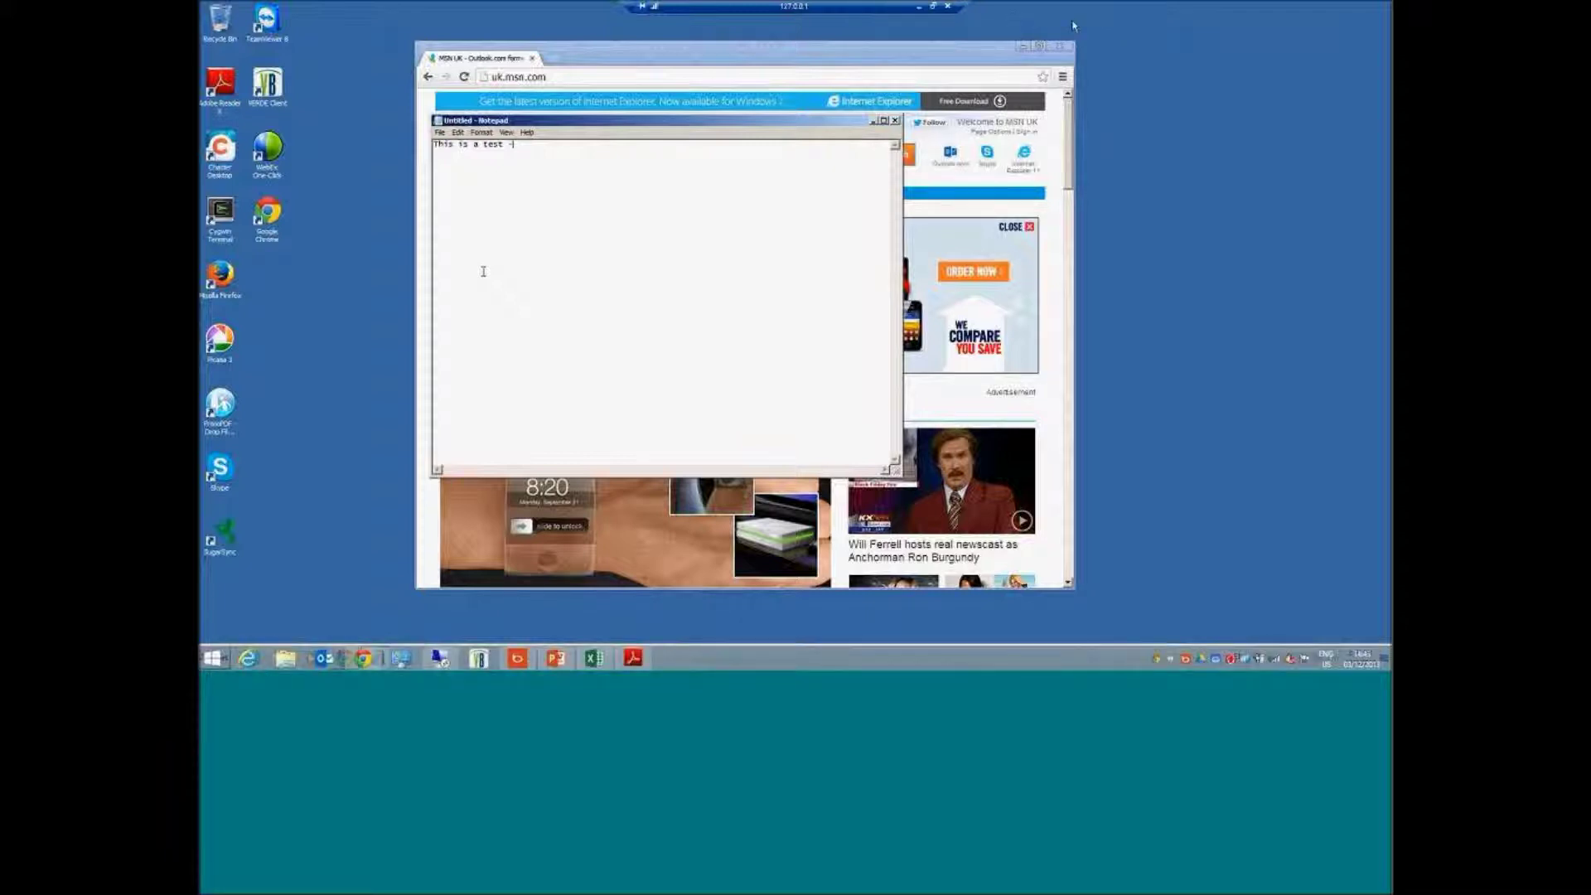
left_click(1175, 188)
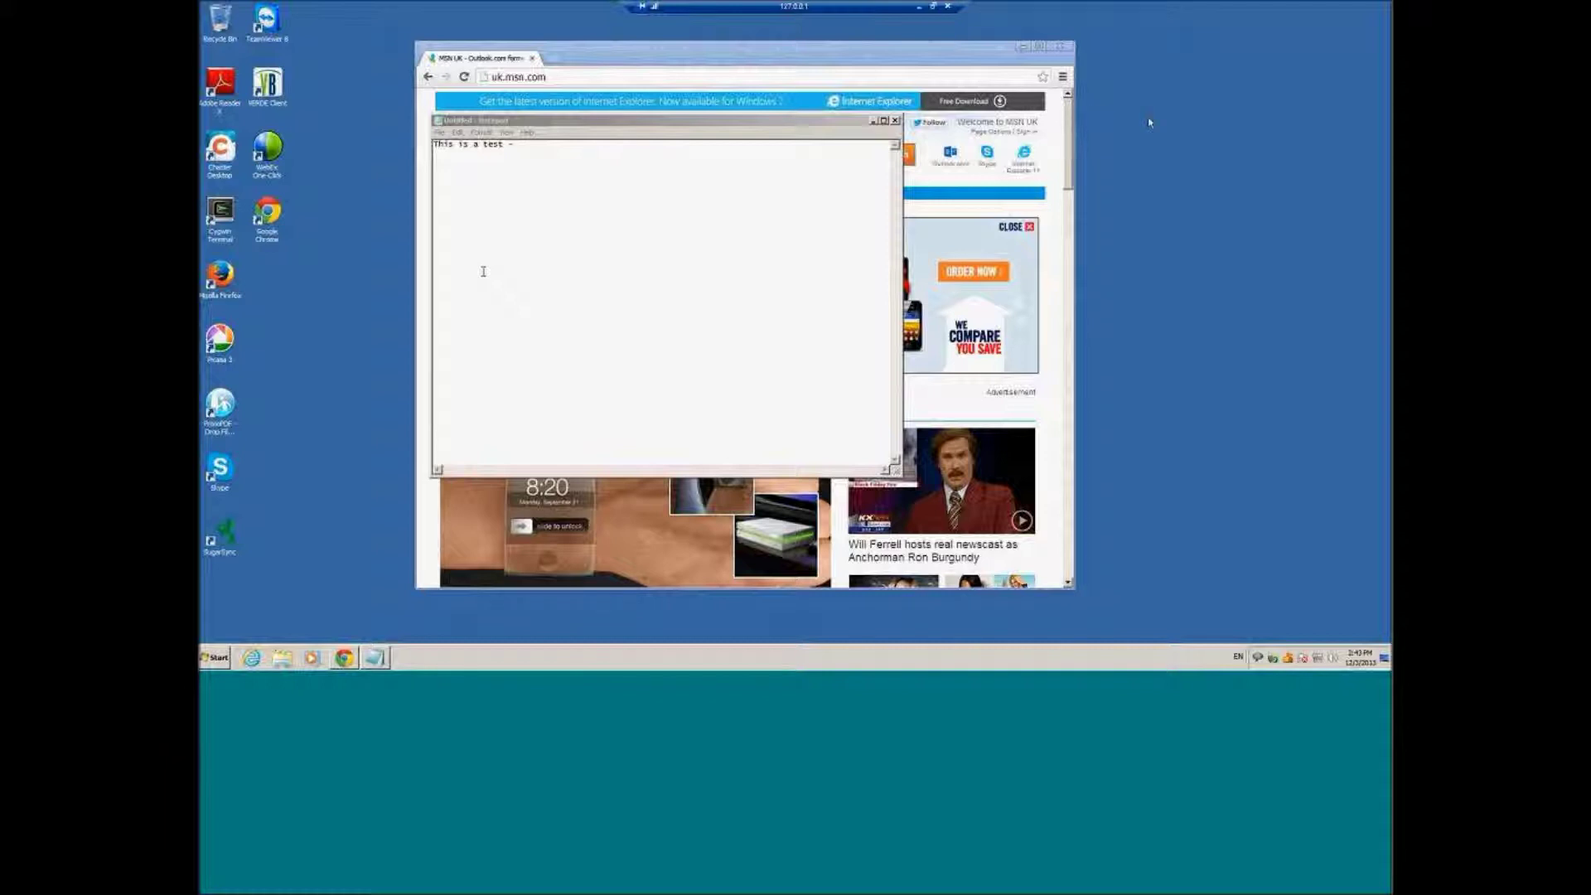
left_click(947, 7)
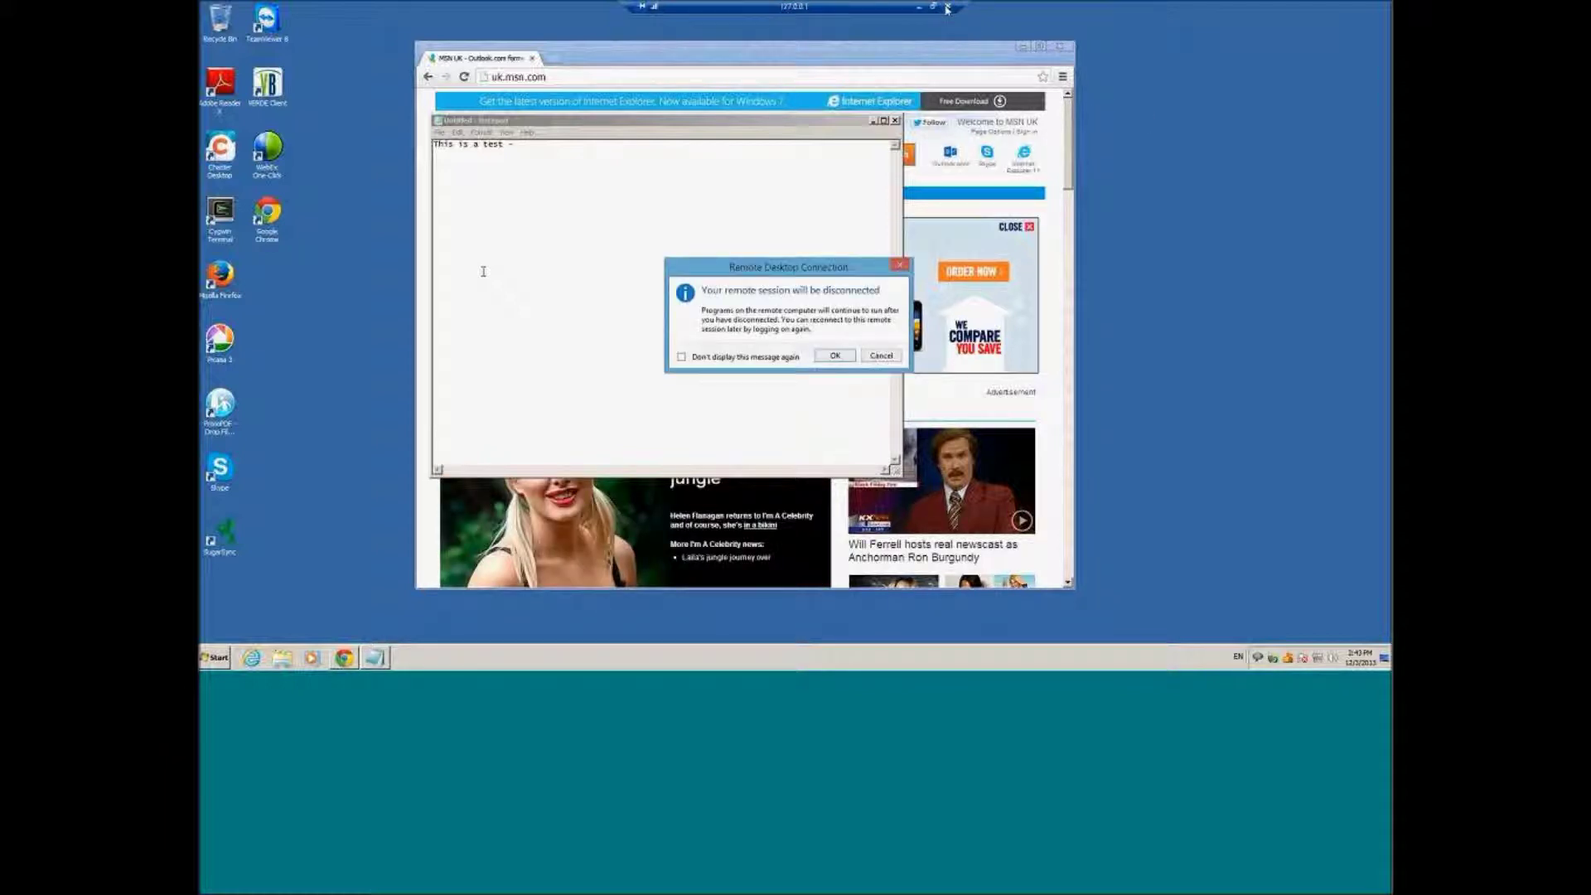
- Confirm the disconnect, then run Reflector as a free trial and acknowledge the notice
left_click(835, 357)
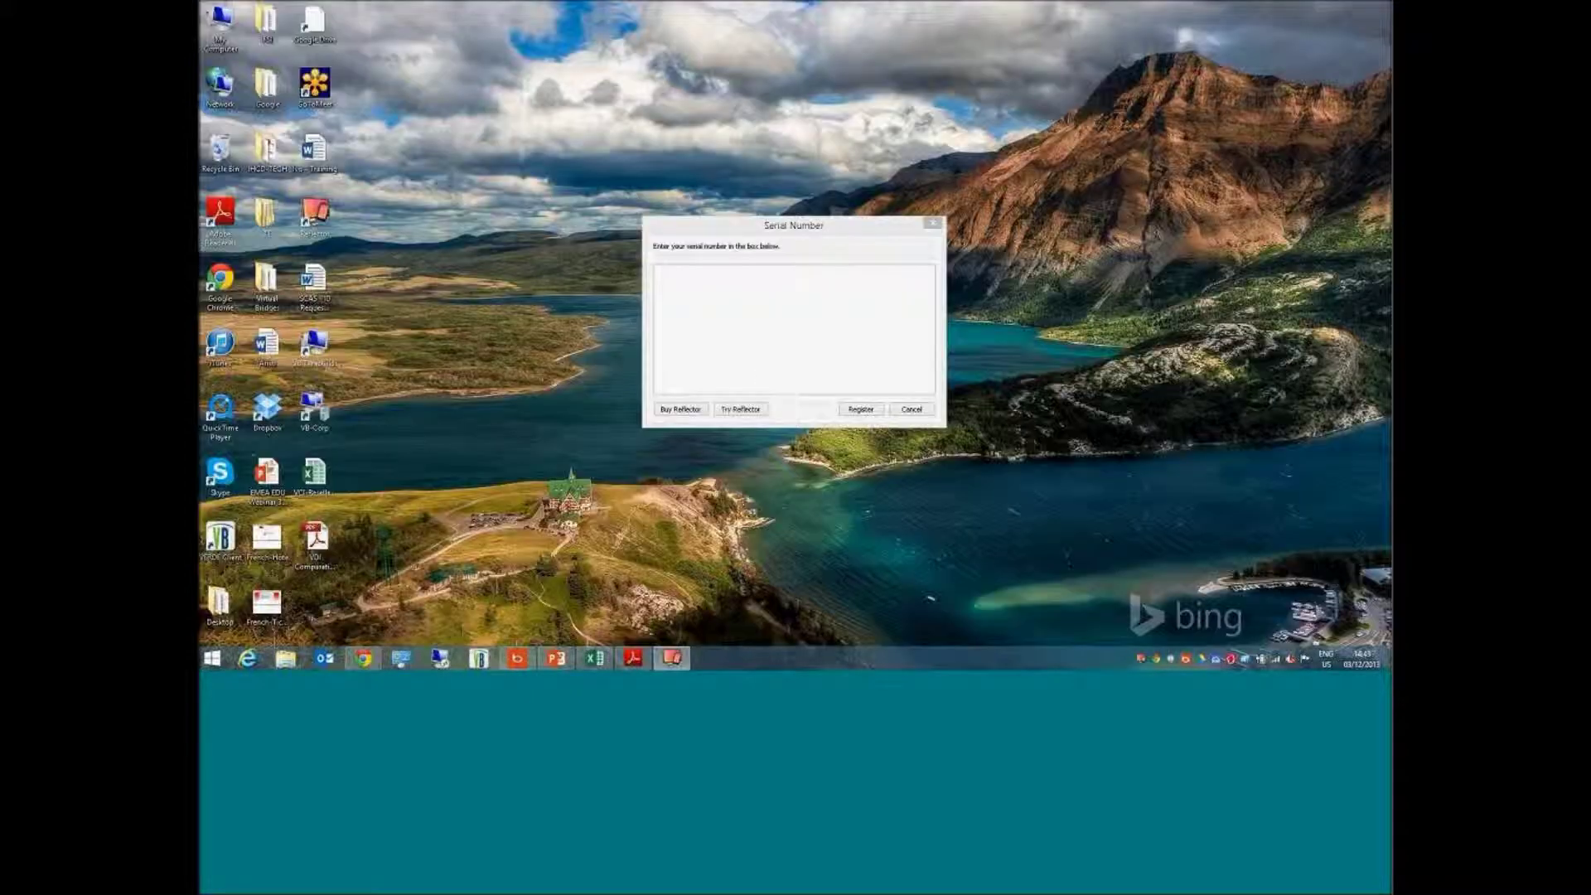
left_click(724, 411)
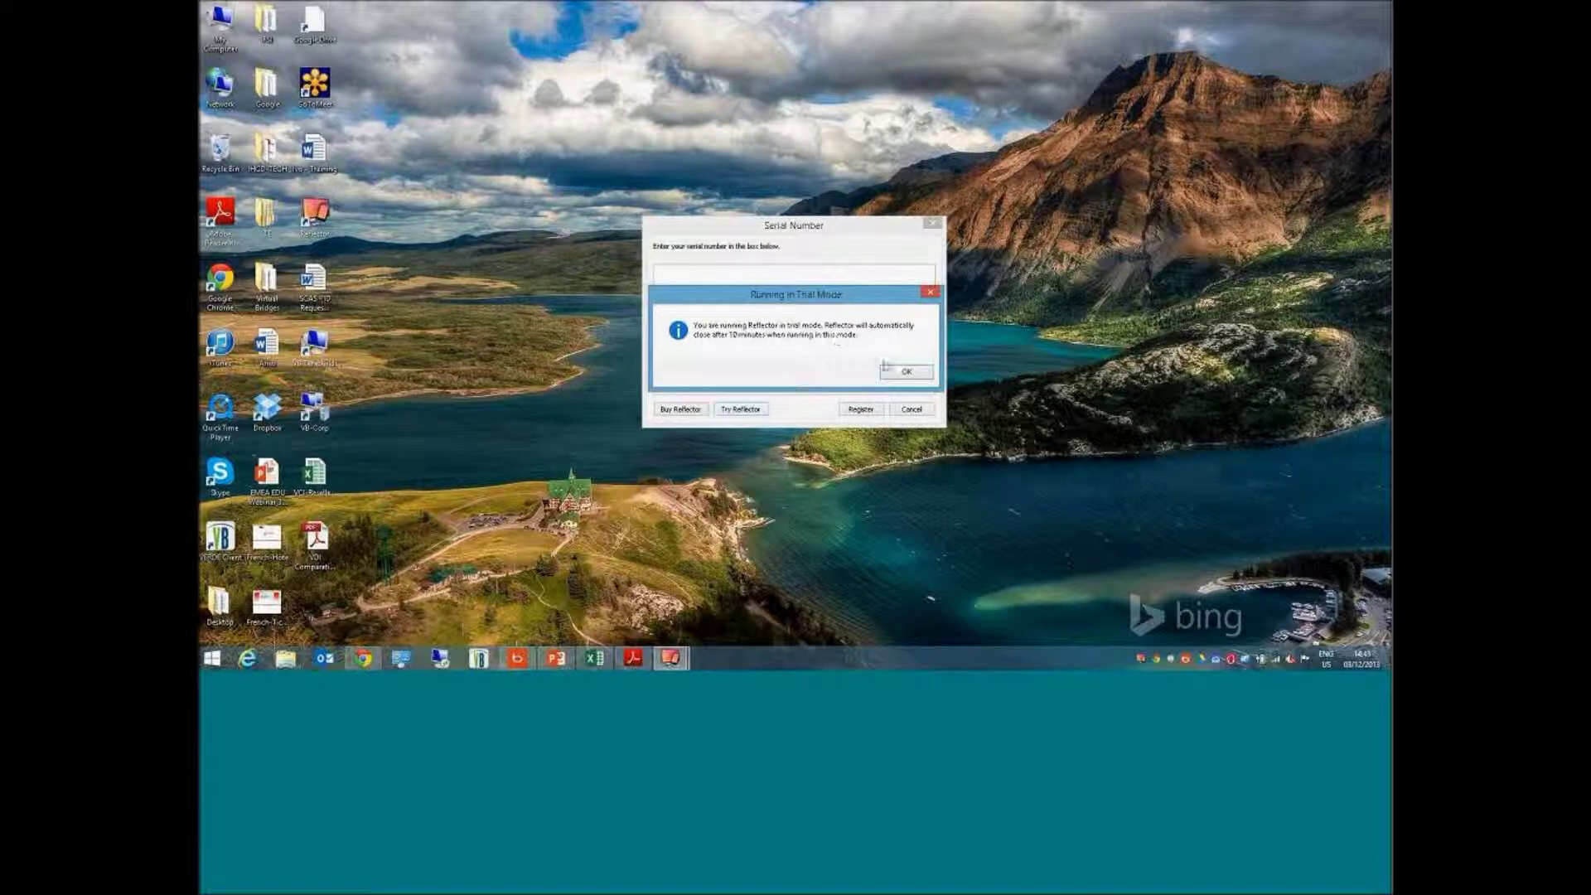
left_click(903, 372)
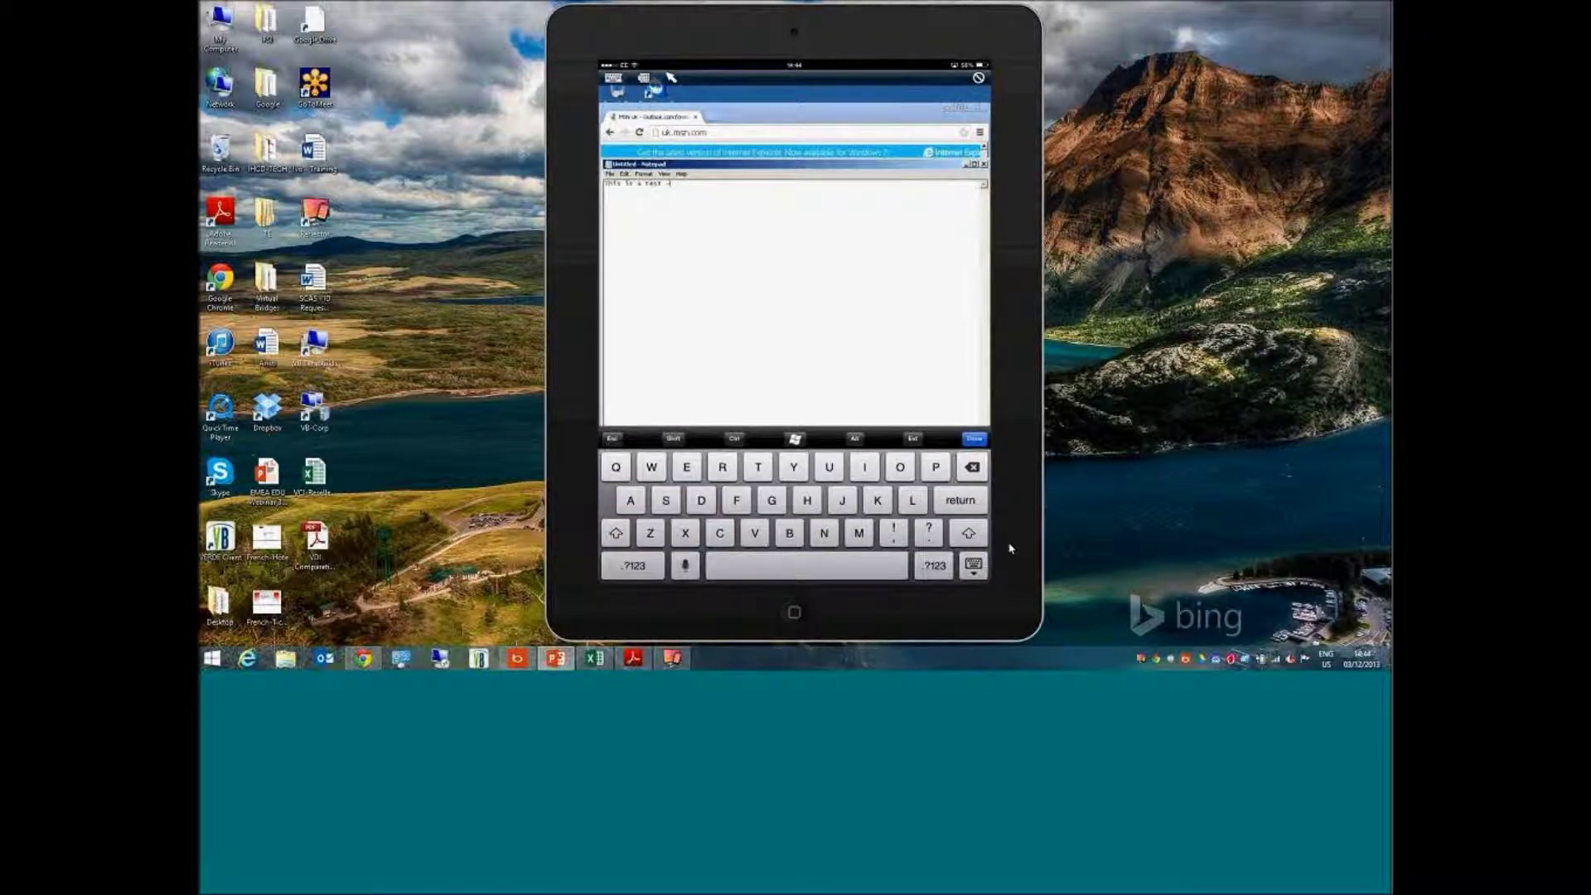
- Start a new line in the remote Notepad note from the mirrored iPad
key("Return")
- Add 'this is another test!' to the note from the iPad, then return to the VERDE console
type("thisss")
type("another test!")
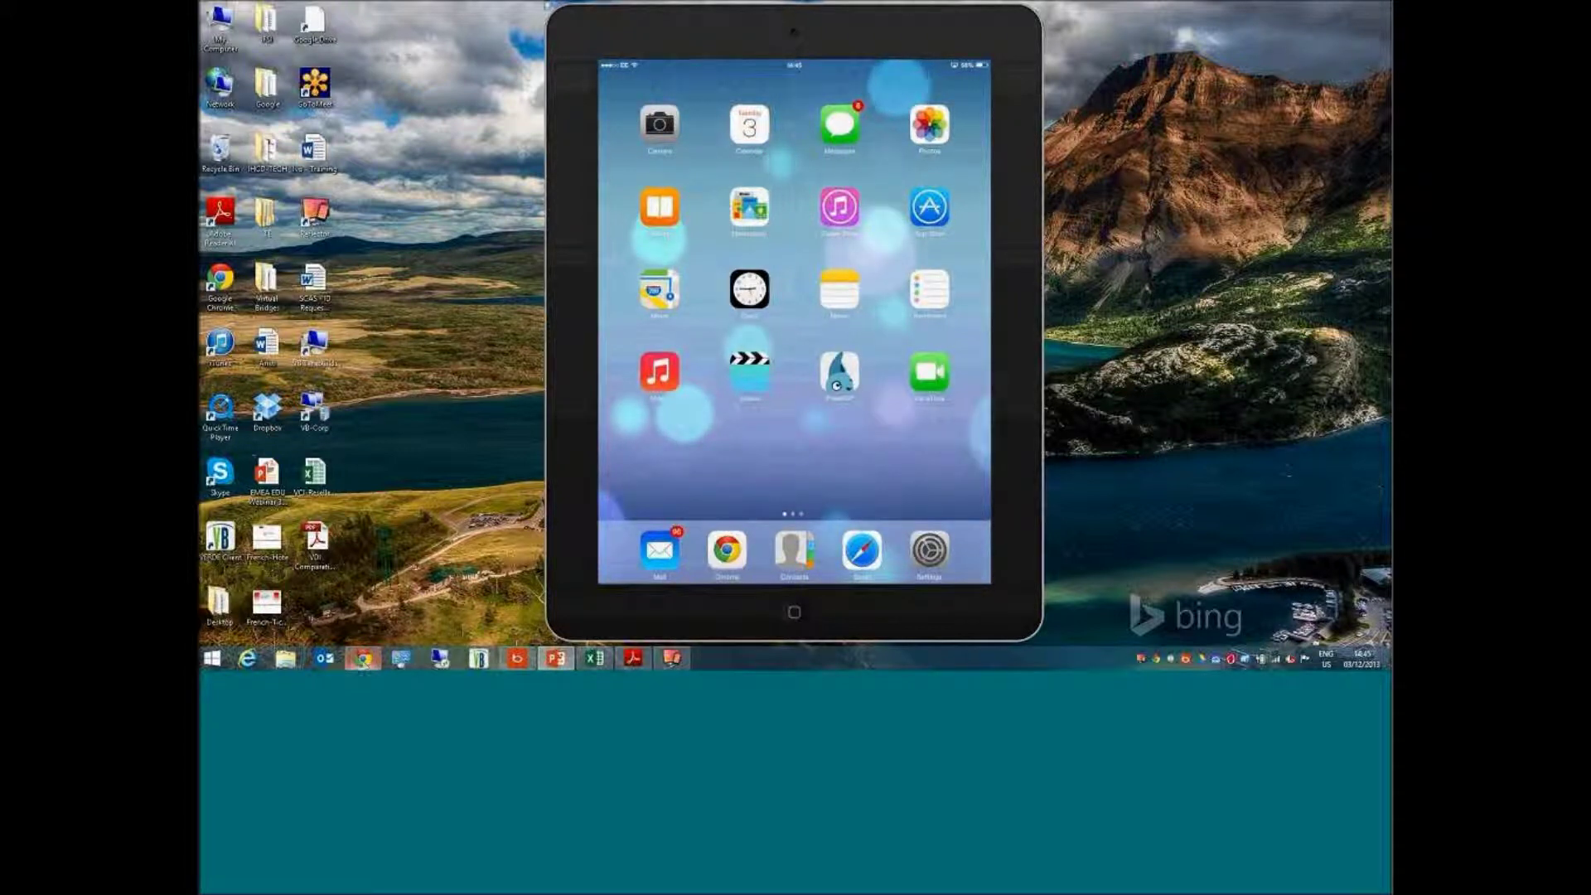
left_click(362, 658)
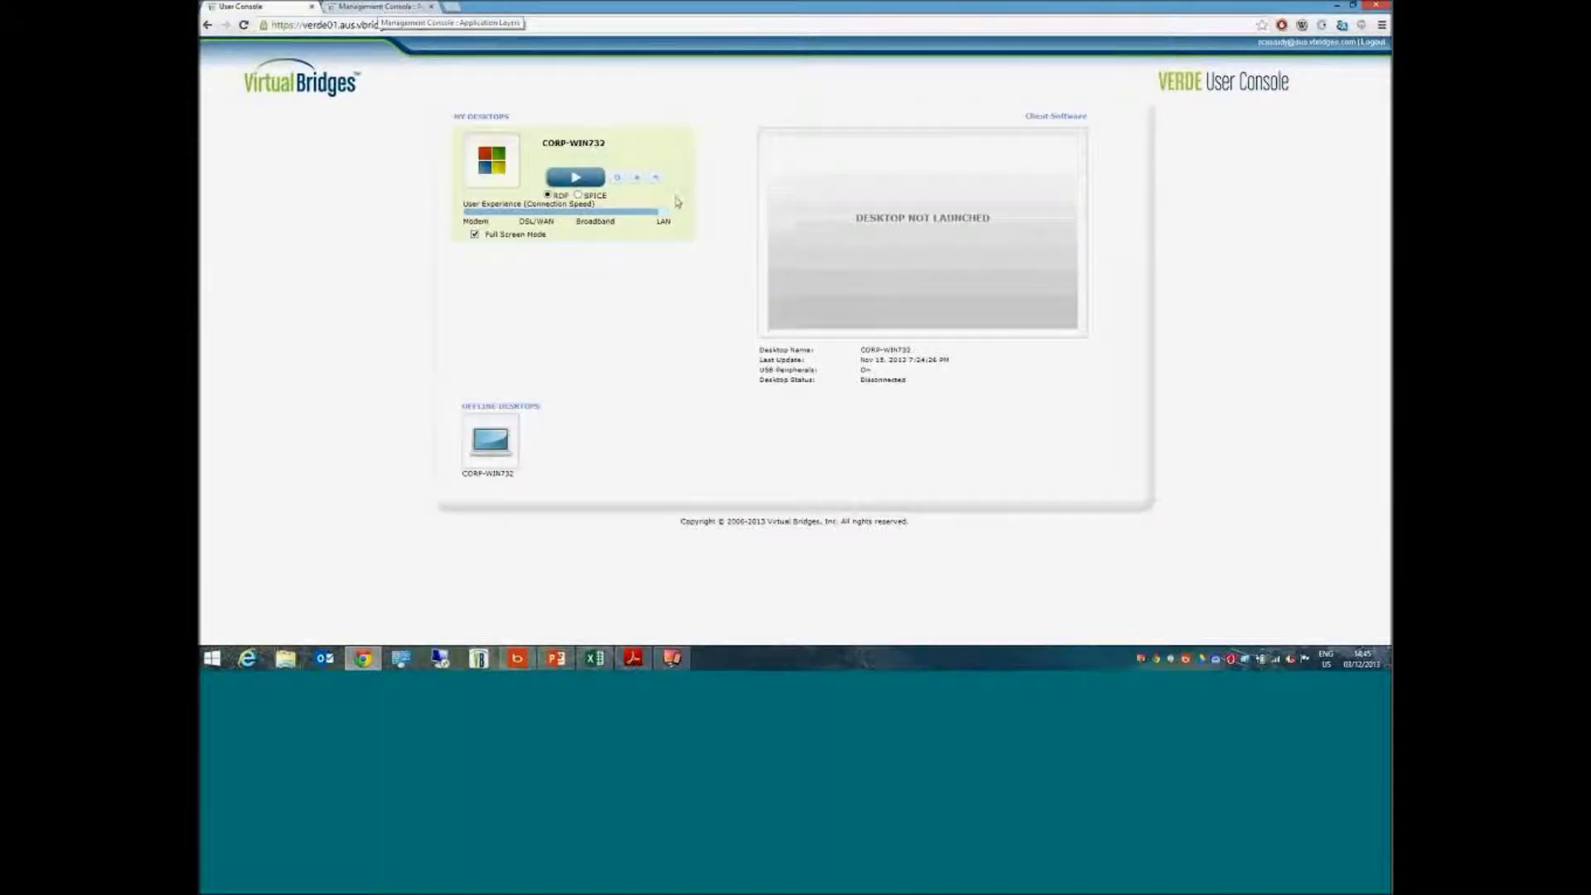
- Relaunch the CORP-WIN732 desktop and allow the Remote Desktop Connection to proceed
left_click(593, 184)
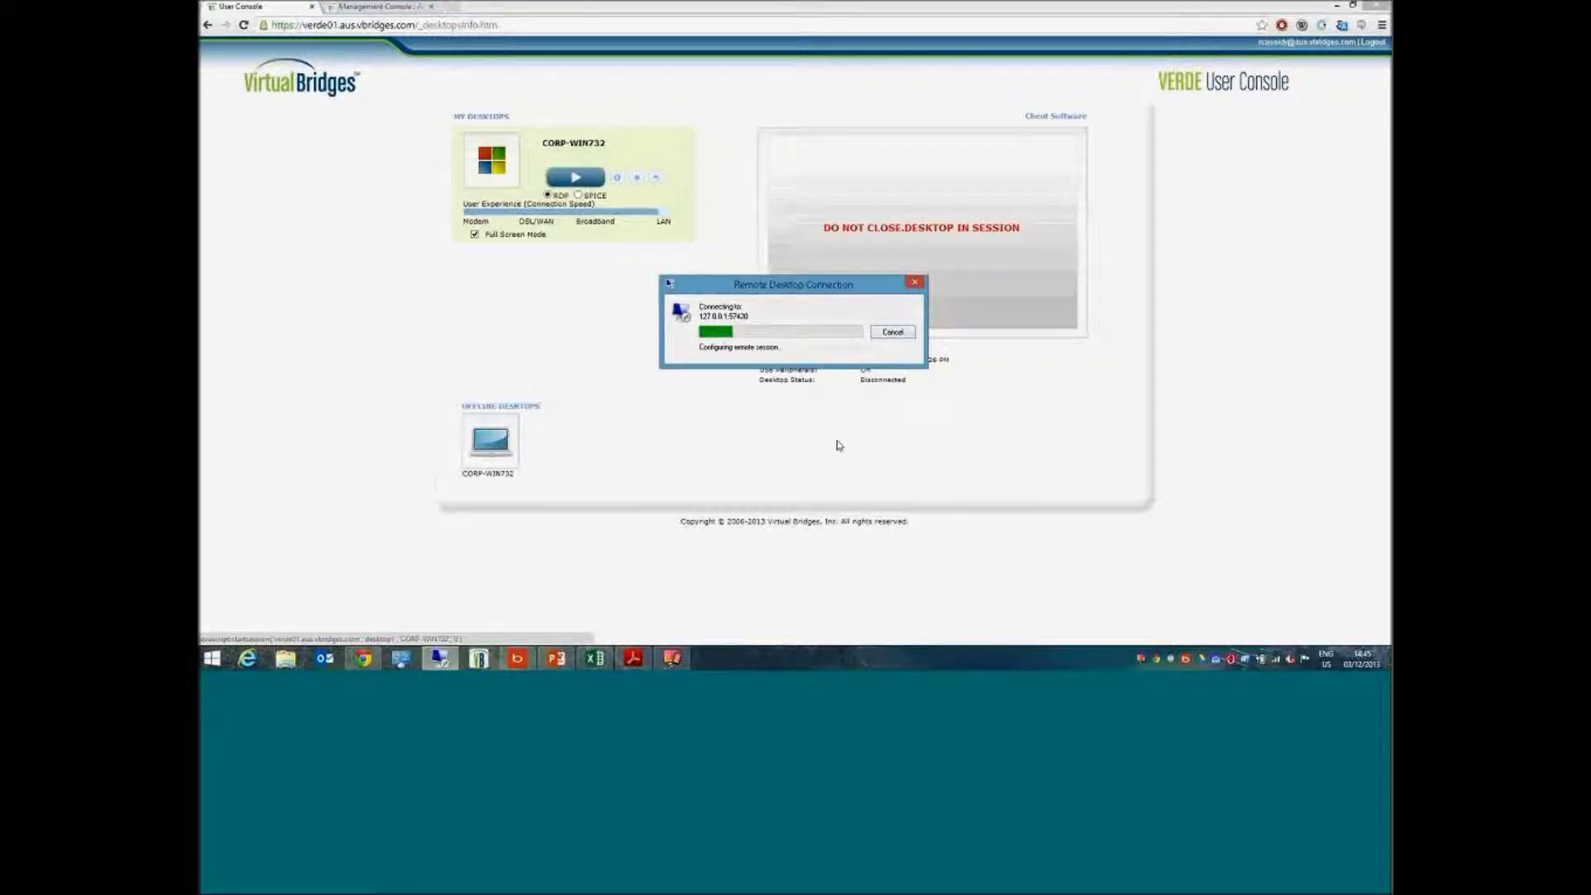
left_click(862, 361)
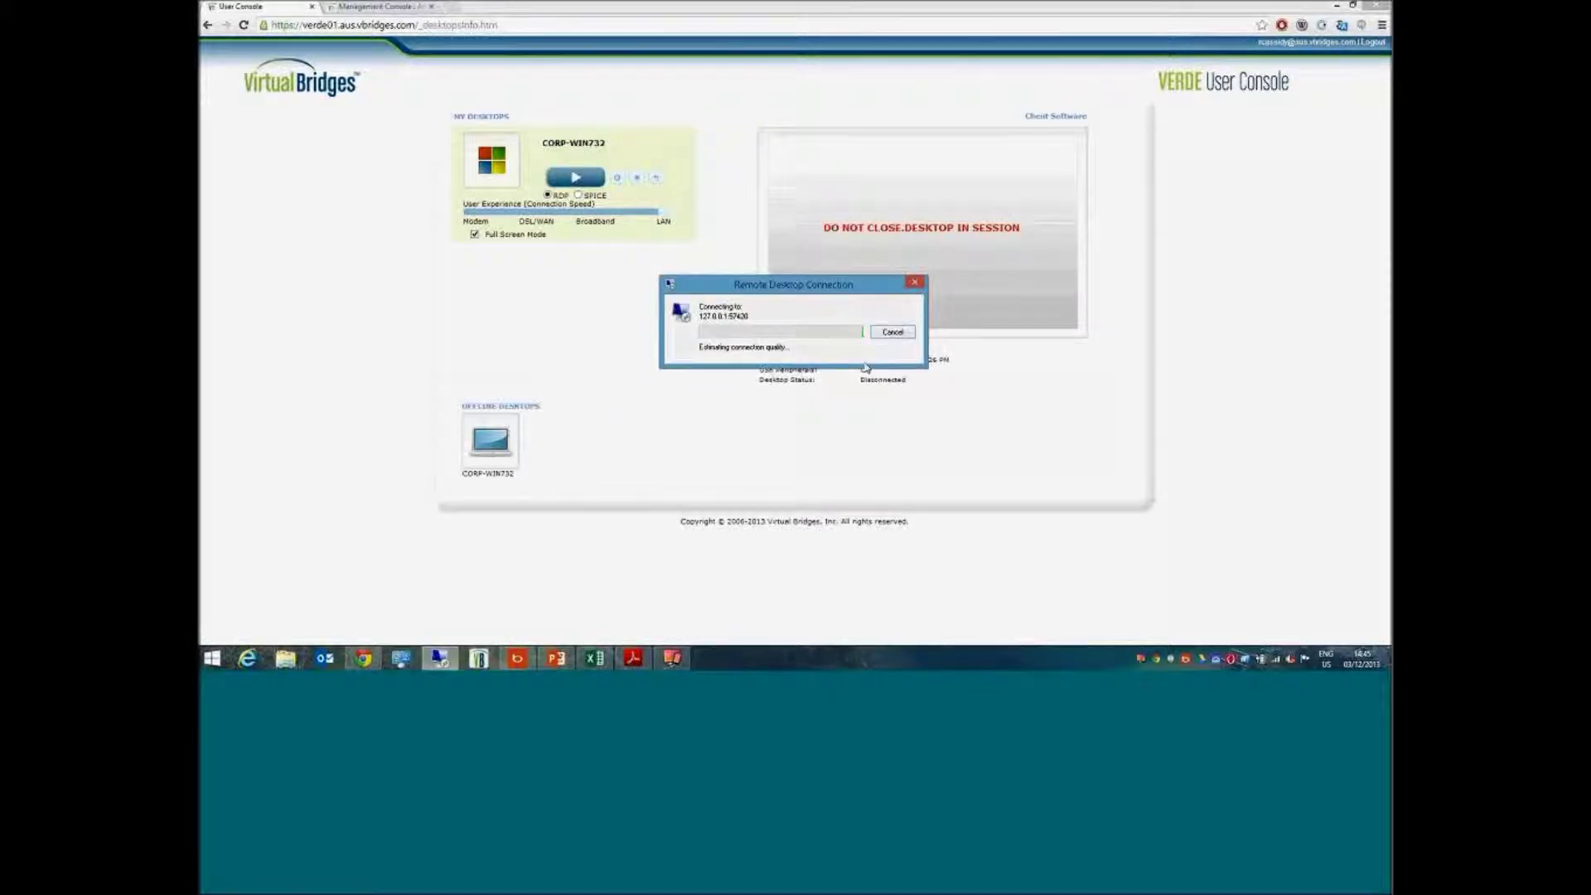